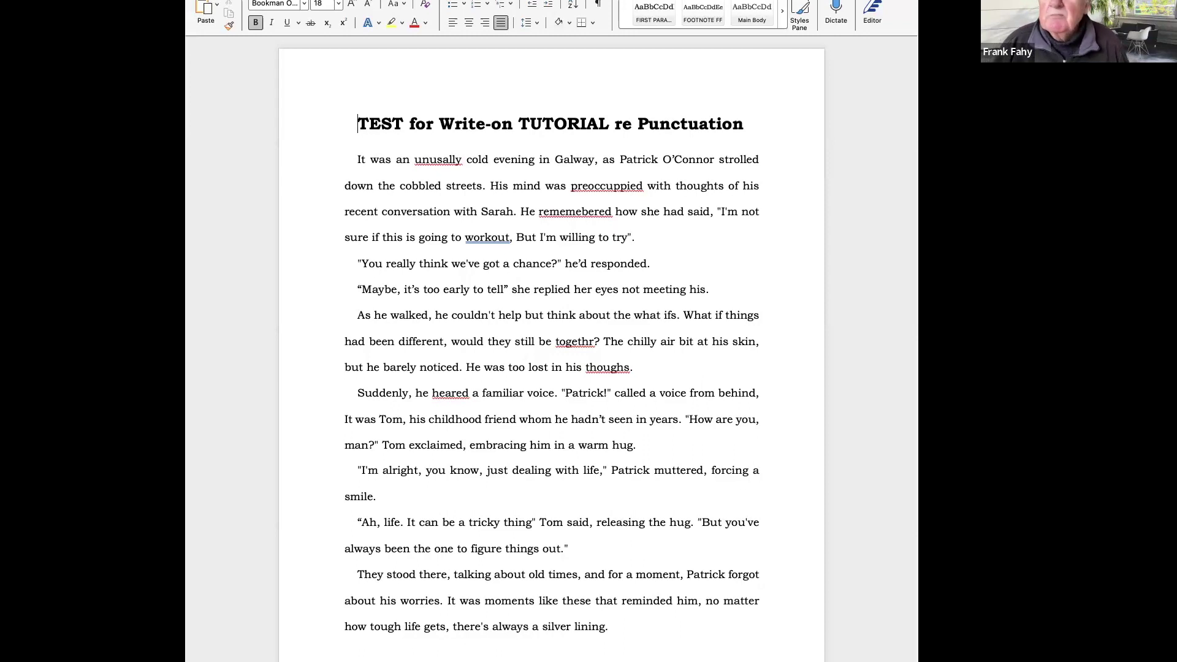
- Move the period after "willing to try" inside the closing quotation mark in the first paragraph
double_click(439, 161)
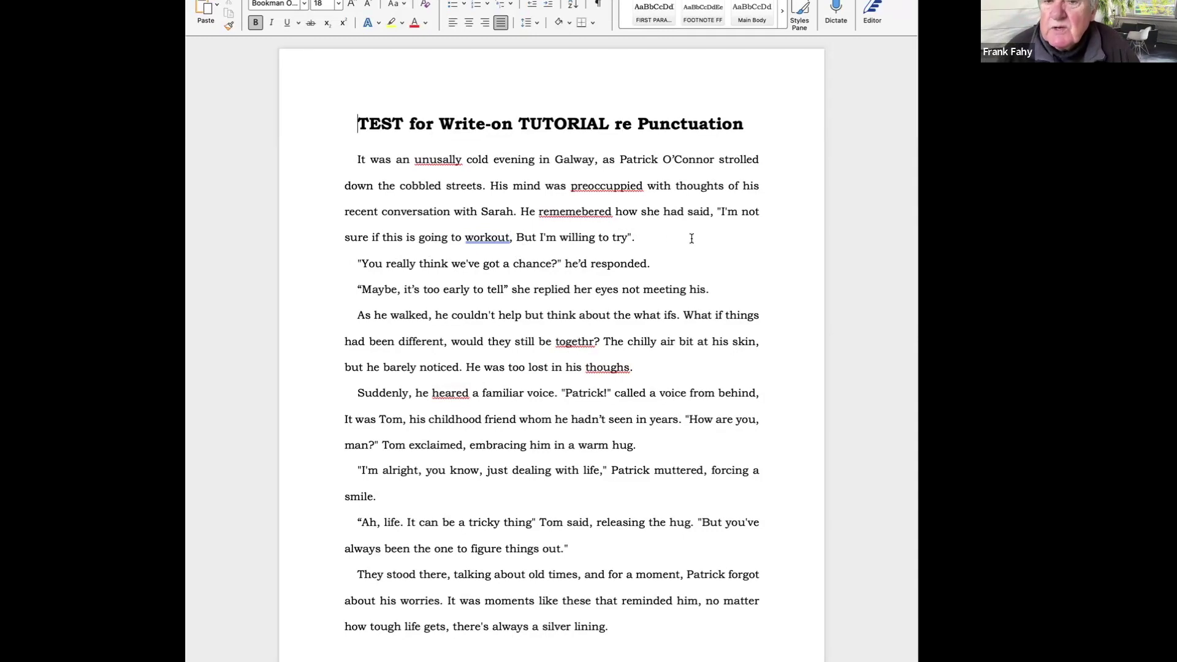
click(709, 224)
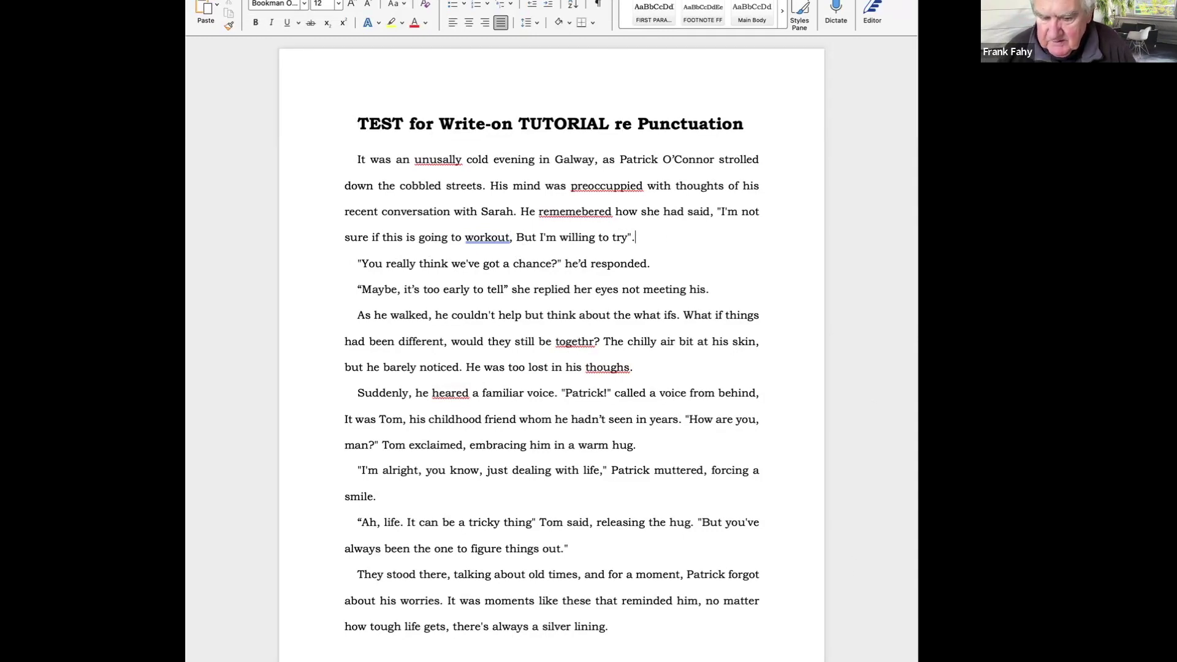
scroll(800, 485, up, 5)
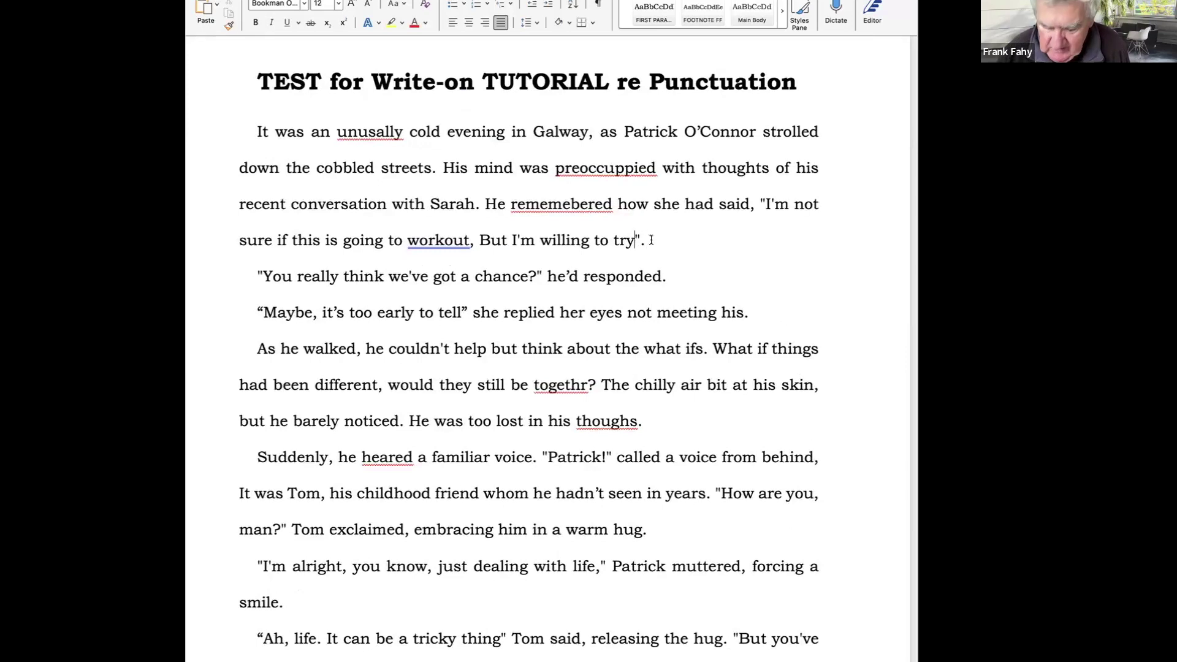
text(.)
key(BackSpace)
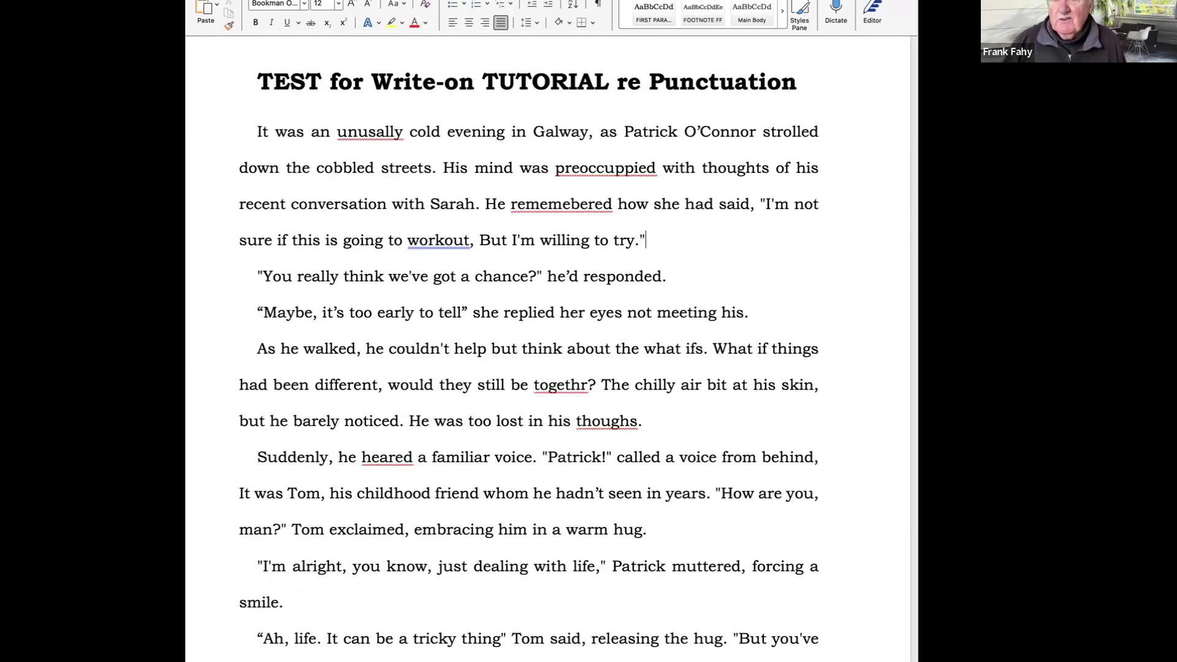
- Move the period after "willing to try" back outside the closing quotation mark
text(.)
key(Left)
key(Left)
key(BackSpace)
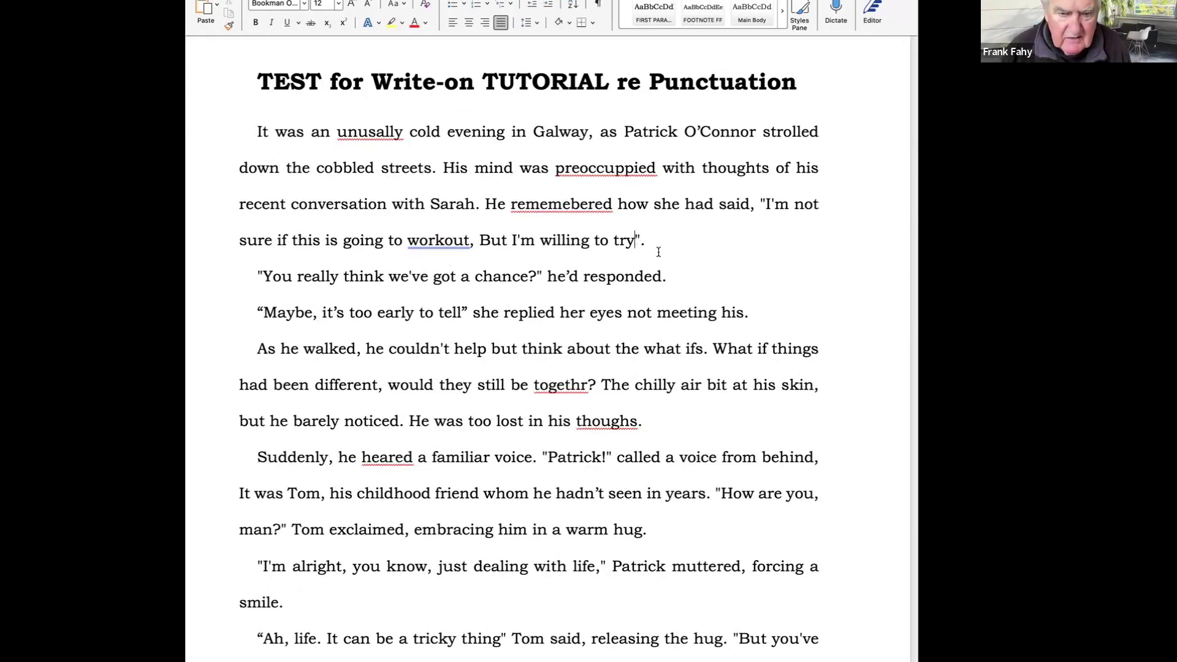
- Retype the opening quotation mark before "Maybe" in the third paragraph
scroll(611, 328, down, 1)
scroll(611, 328, down, 3)
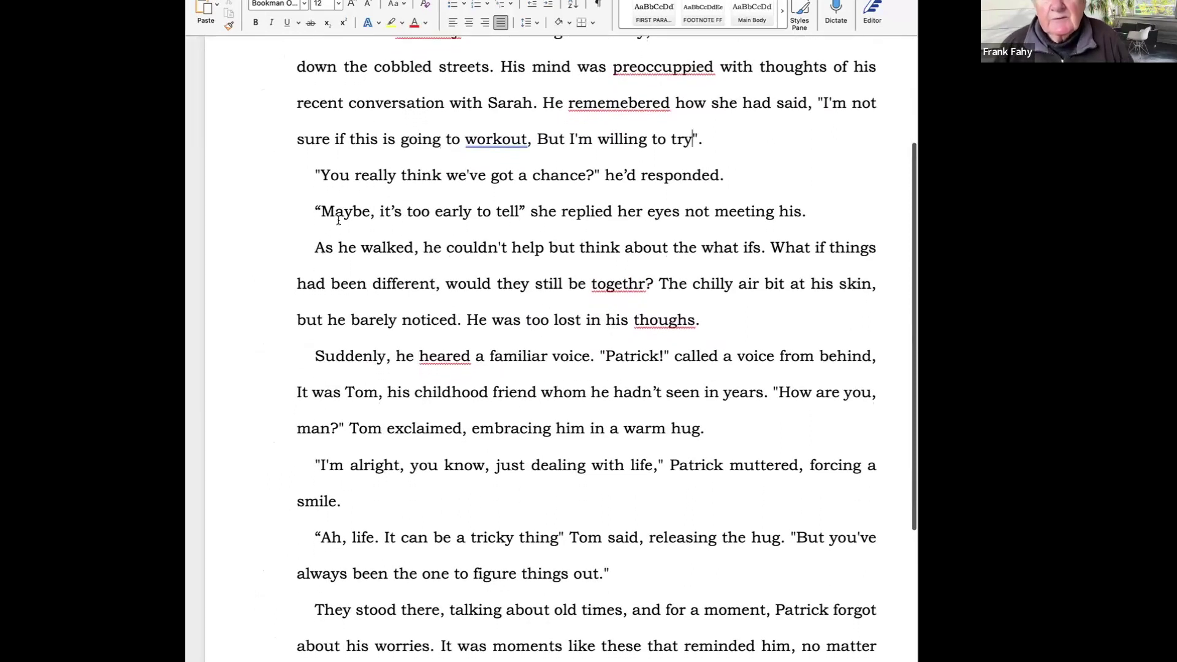
click(317, 212)
key(Delete)
text(")
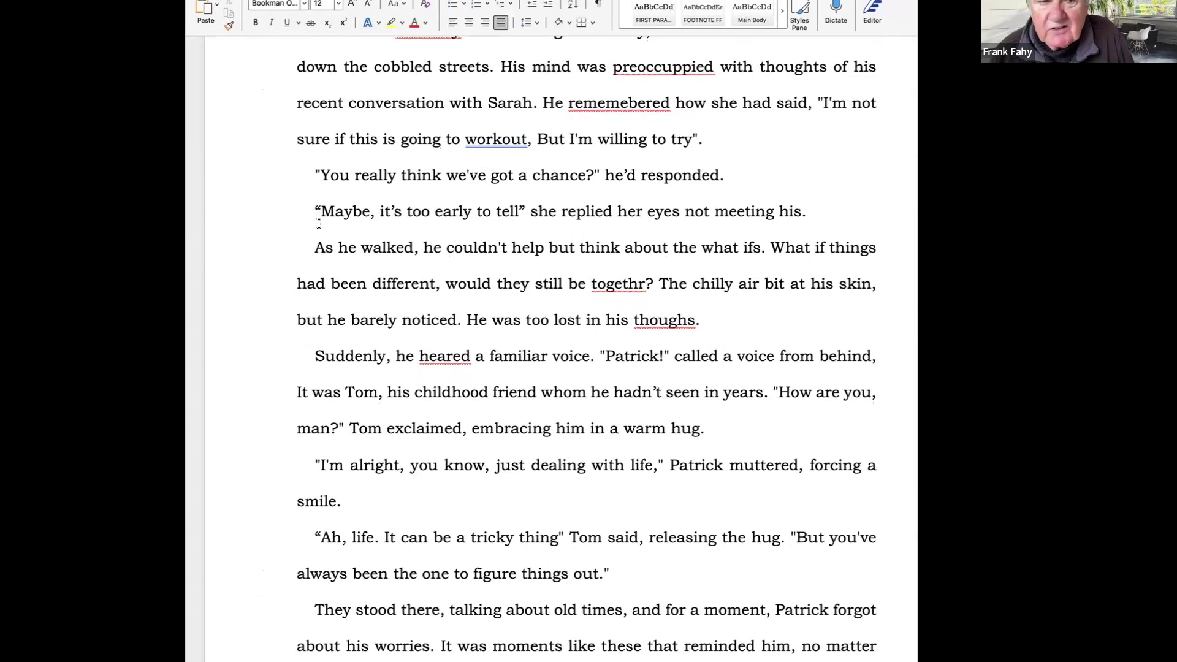
- Try a question mark after "too early to tell", inside the closing quotation mark
scroll(334, 228, down, 1)
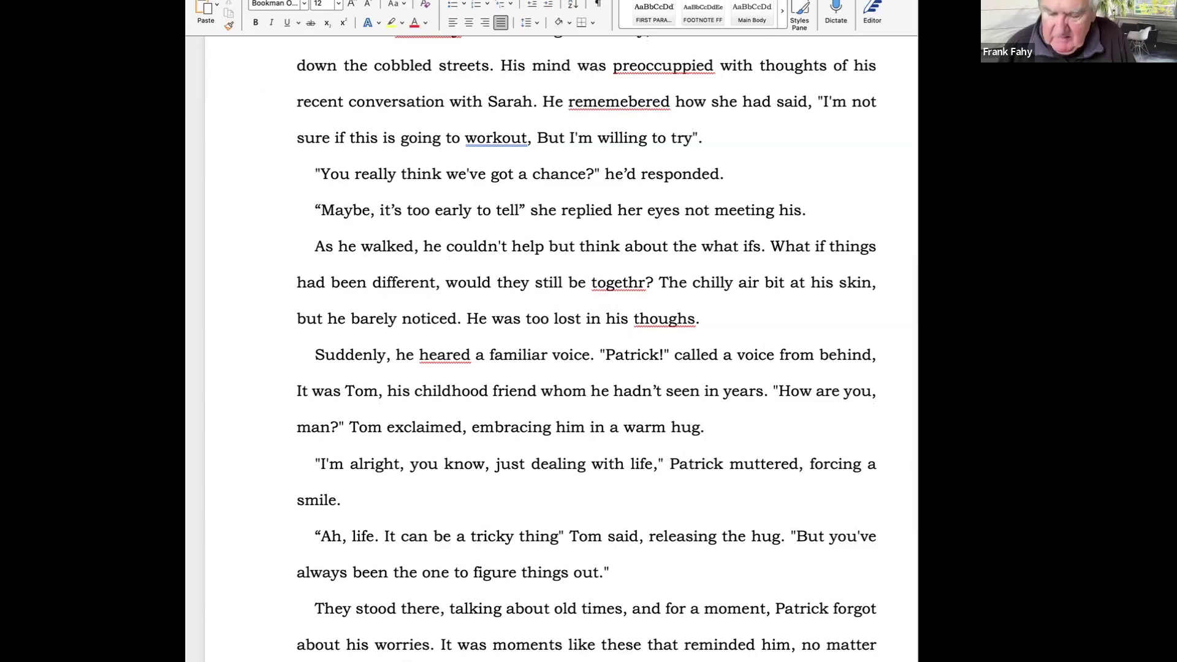
text(?)
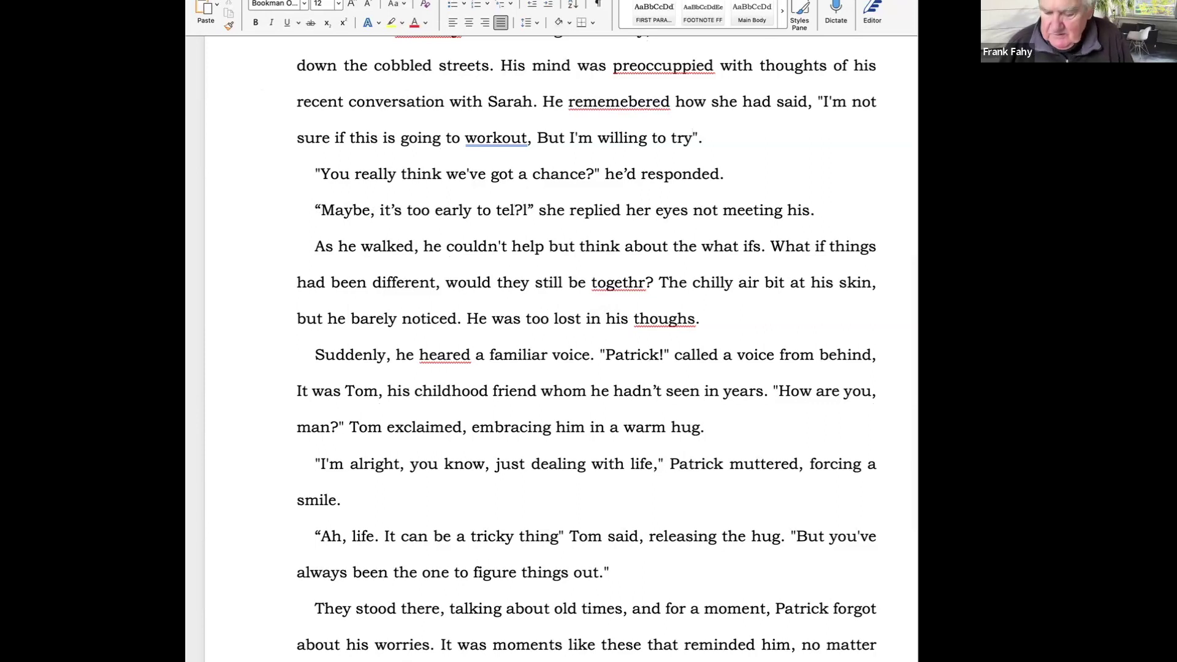
key(BackSpace)
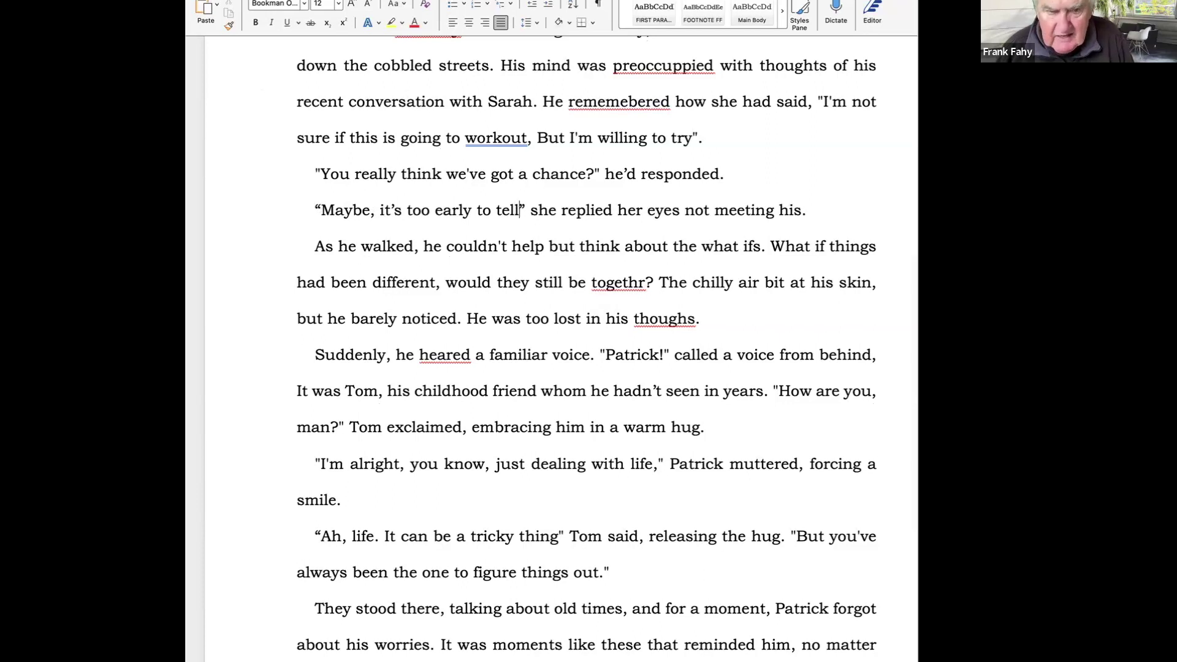
click(520, 210)
text(?)
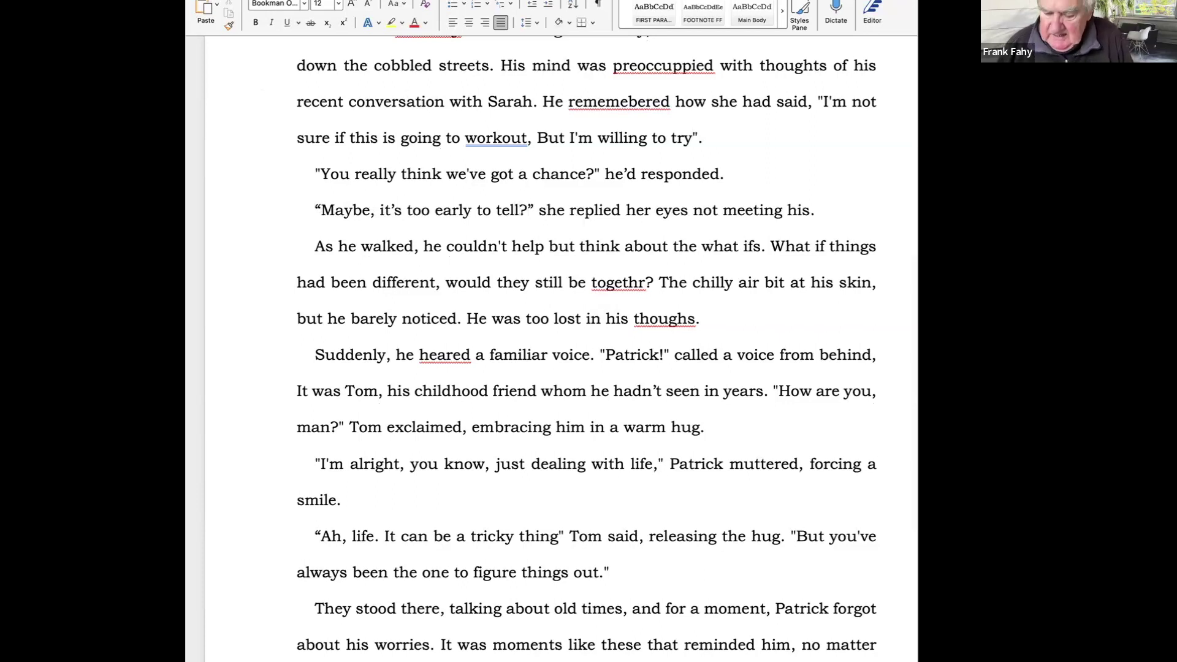
- Replace the question mark after "tell", trying a period first and settling on a comma
key(BackSpace)
text(.)
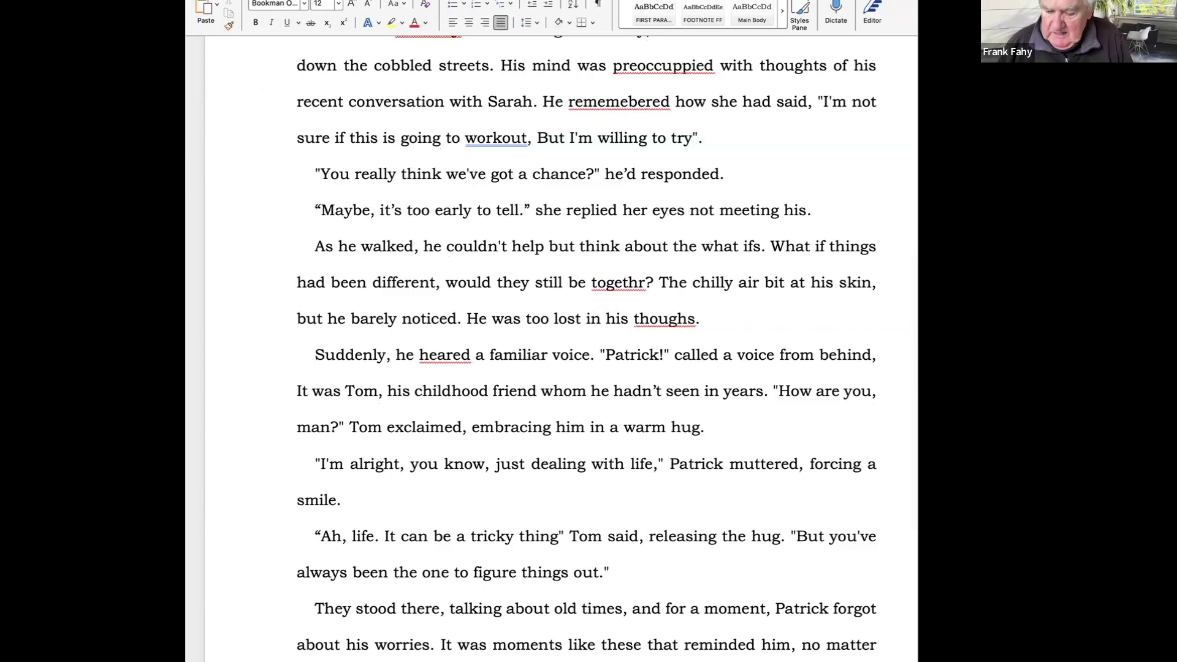
key(BackSpace)
text(,)
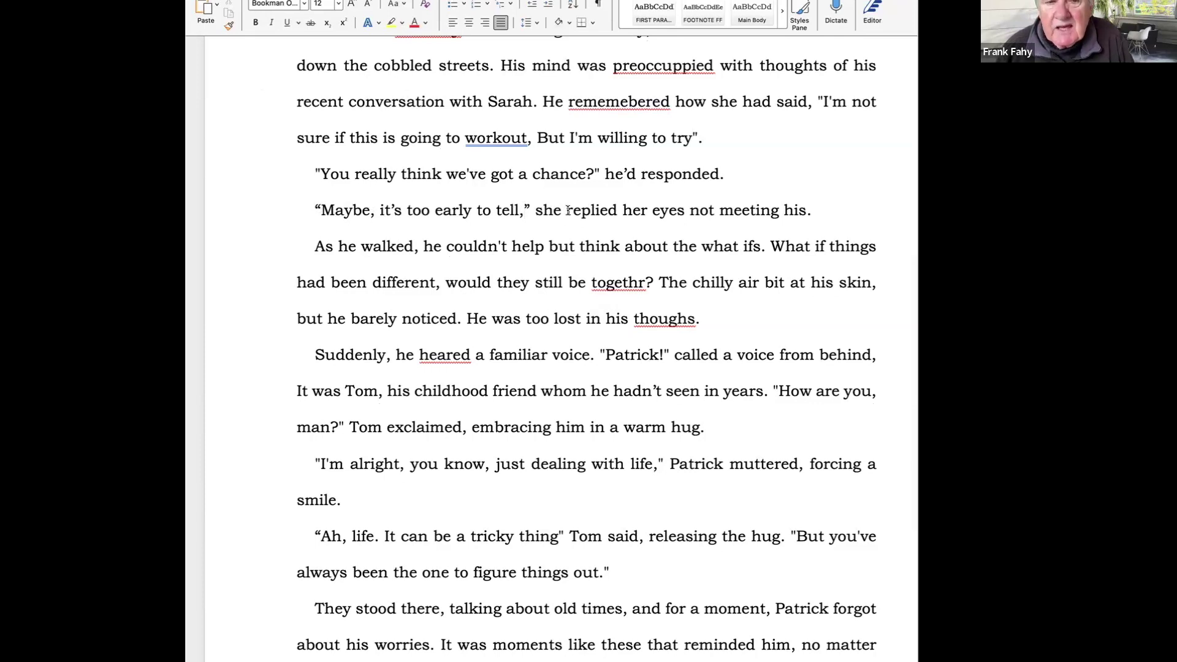
- Remove the comma after "too early to tell" and reinsert it before the closing quotation mark
click(404, 211)
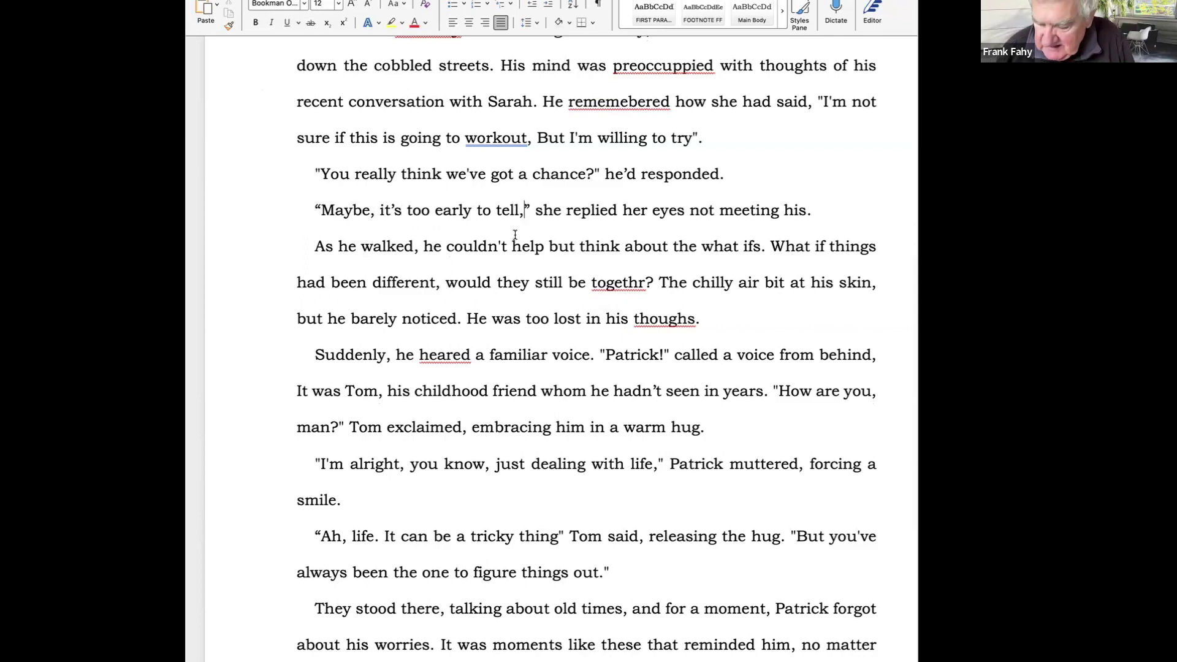
key(BackSpace)
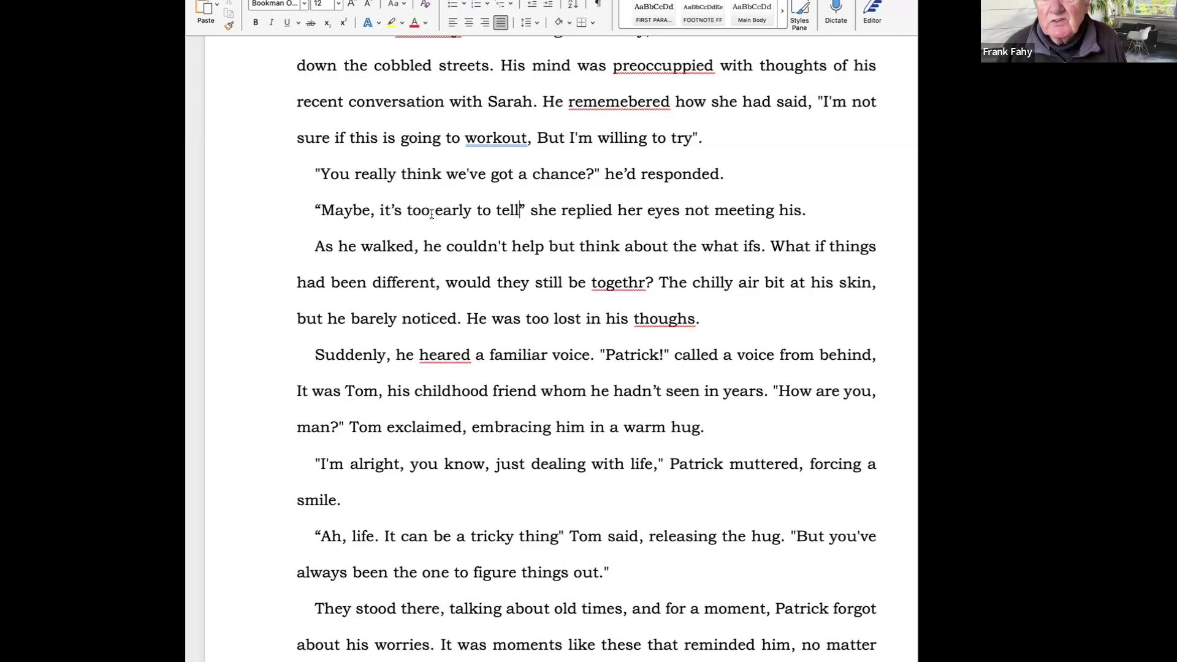
click(520, 209)
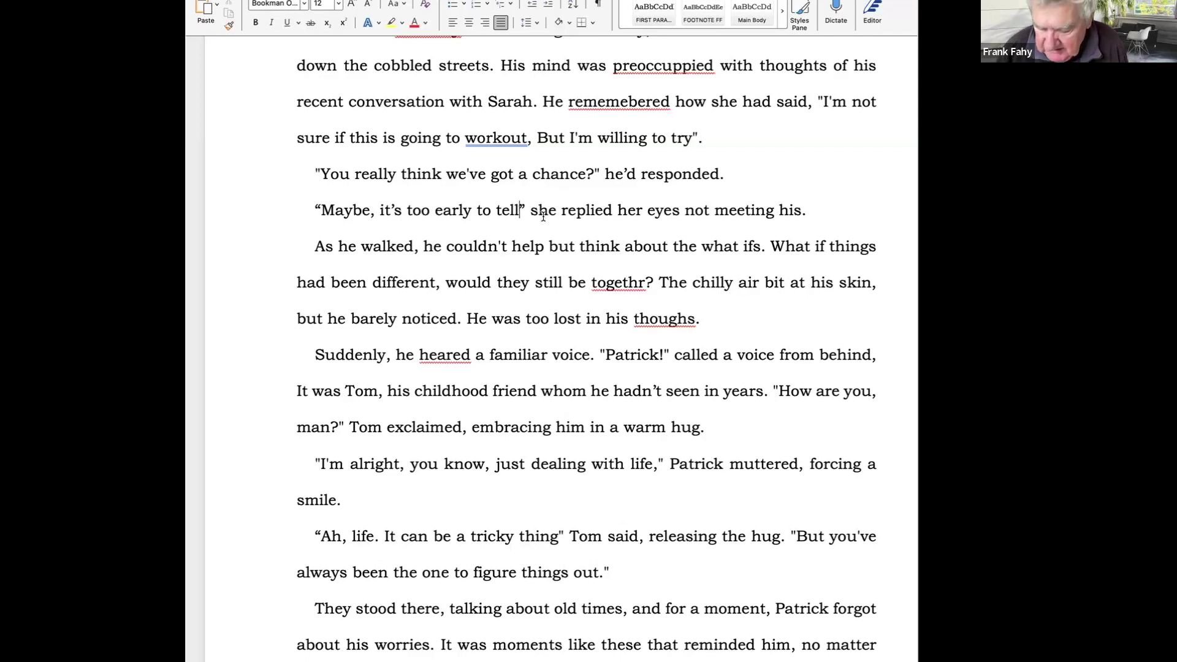
text(,)
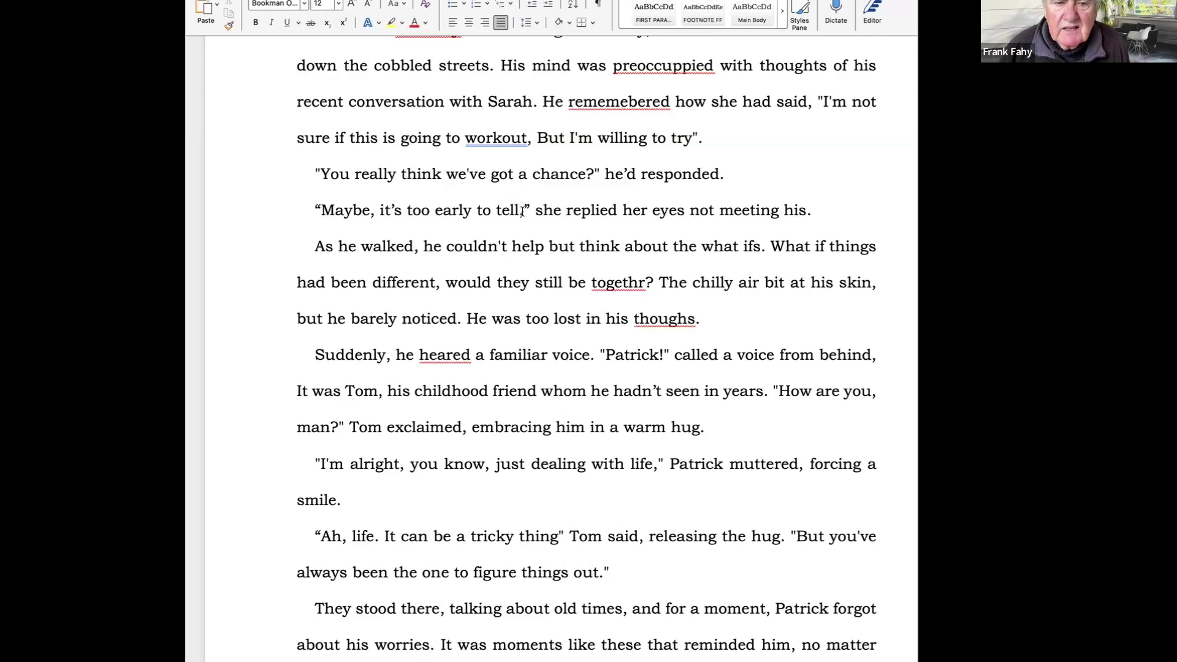
- Replace the comma after "tell" with a period and capitalize the following word as "She"
key(BackSpace)
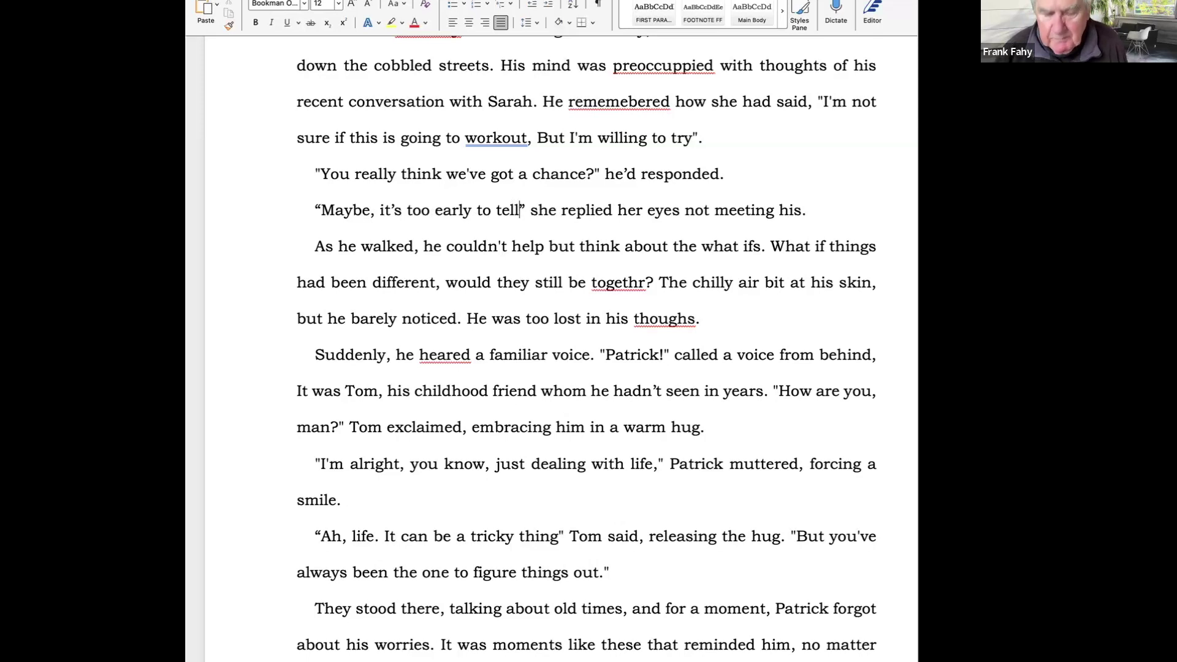
text(.)
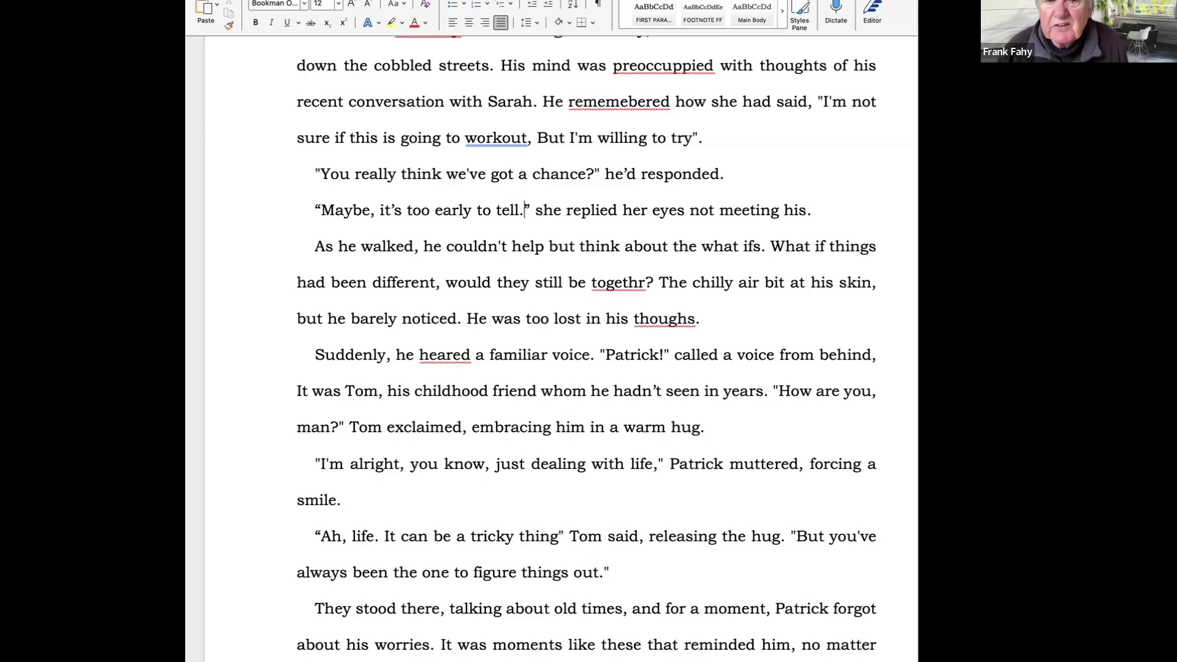
click(543, 210)
key(BackSpace)
text(S)
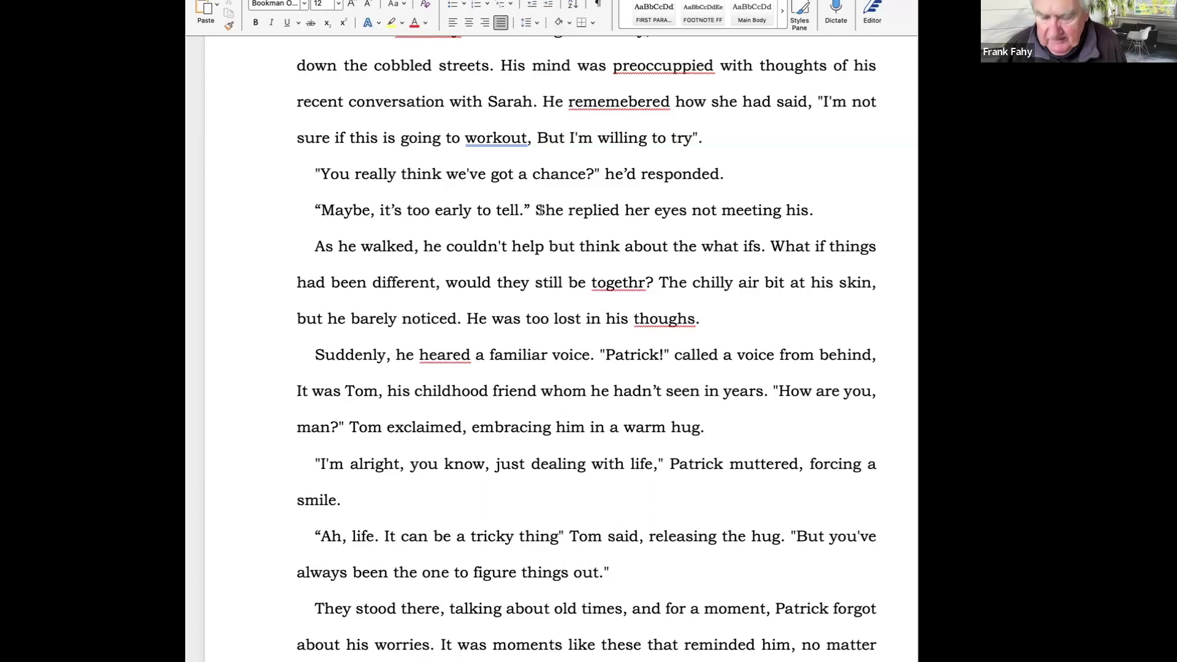
- Change "She" back to lowercase "she" and replace the period after "tell" with a comma
key(BackSpace)
text(s)
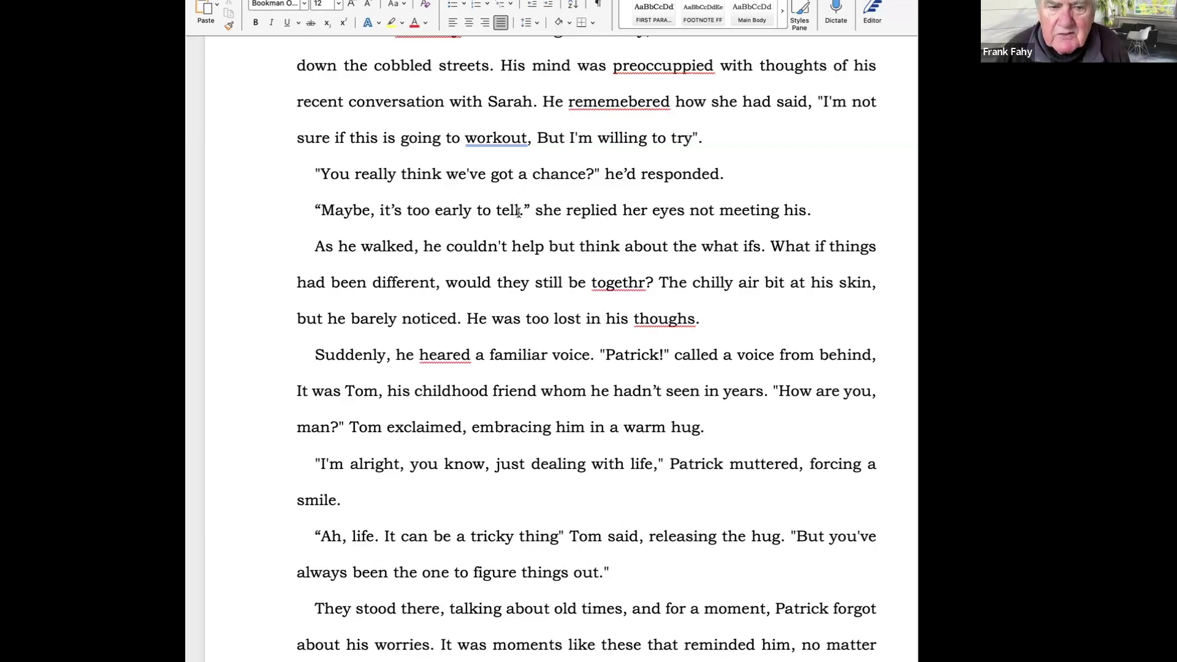
click(522, 213)
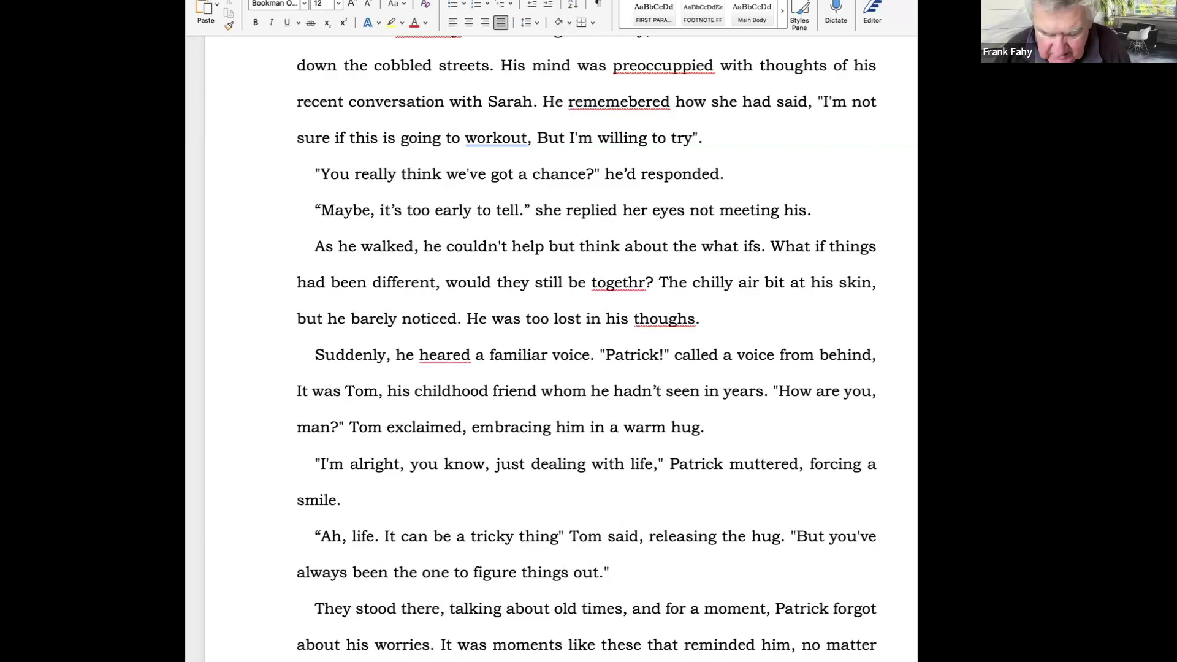
key(BackSpace)
text(,)
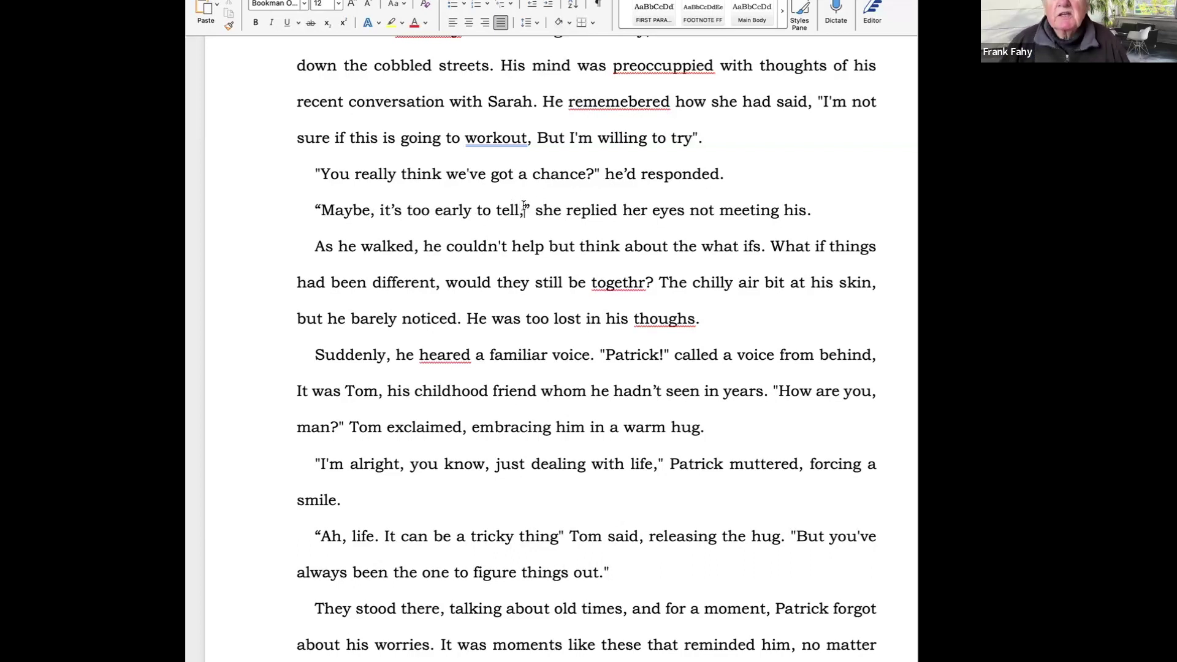
- Highlight the quoted speech "Maybe, it's too early to tell," and read through the whole passage for spelling and punctuation errors
drag(526, 208, 311, 212)
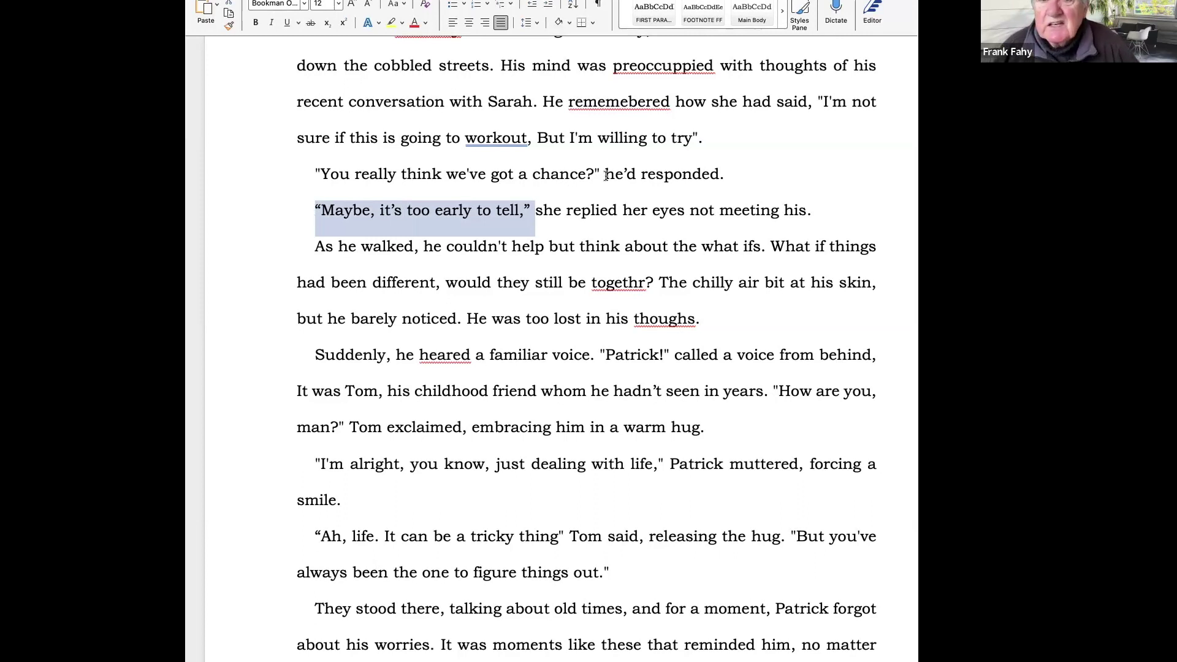
click(742, 166)
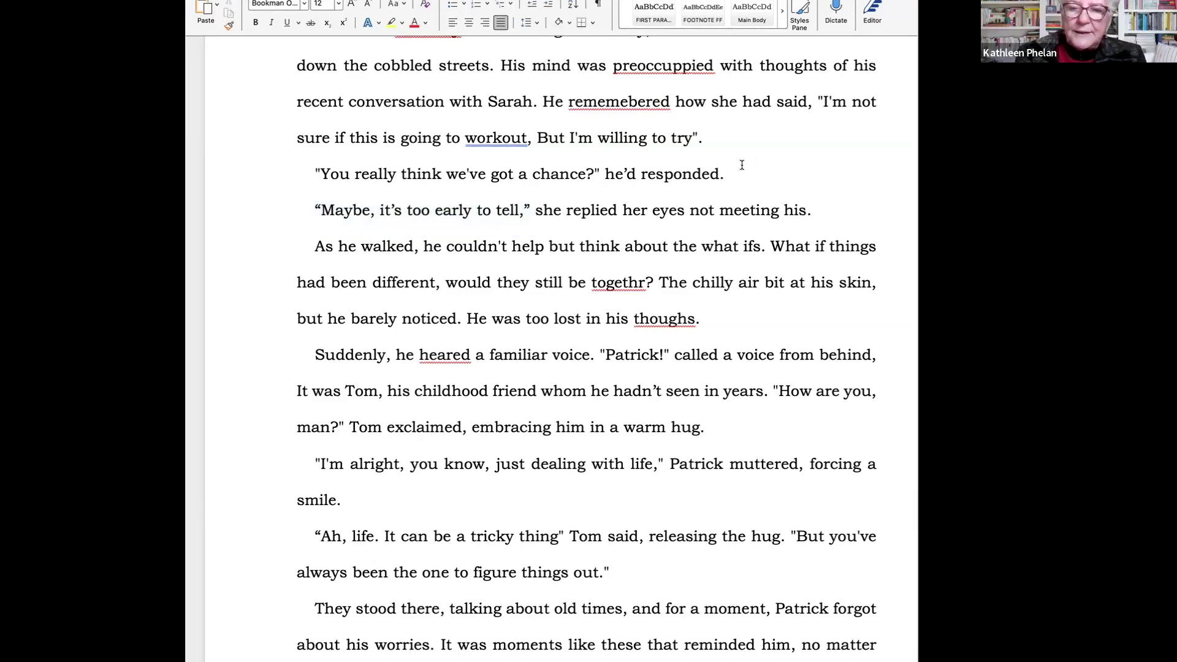
scroll(742, 165, down, 3)
scroll(742, 165, down, 3)
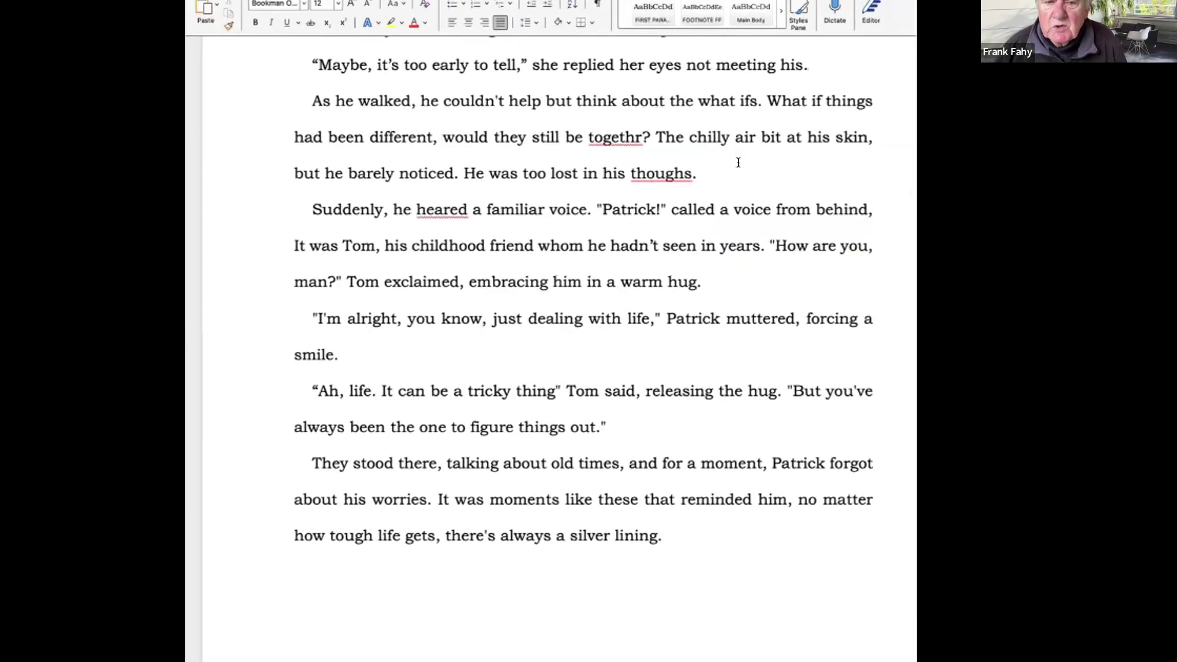
scroll(738, 163, down, 2)
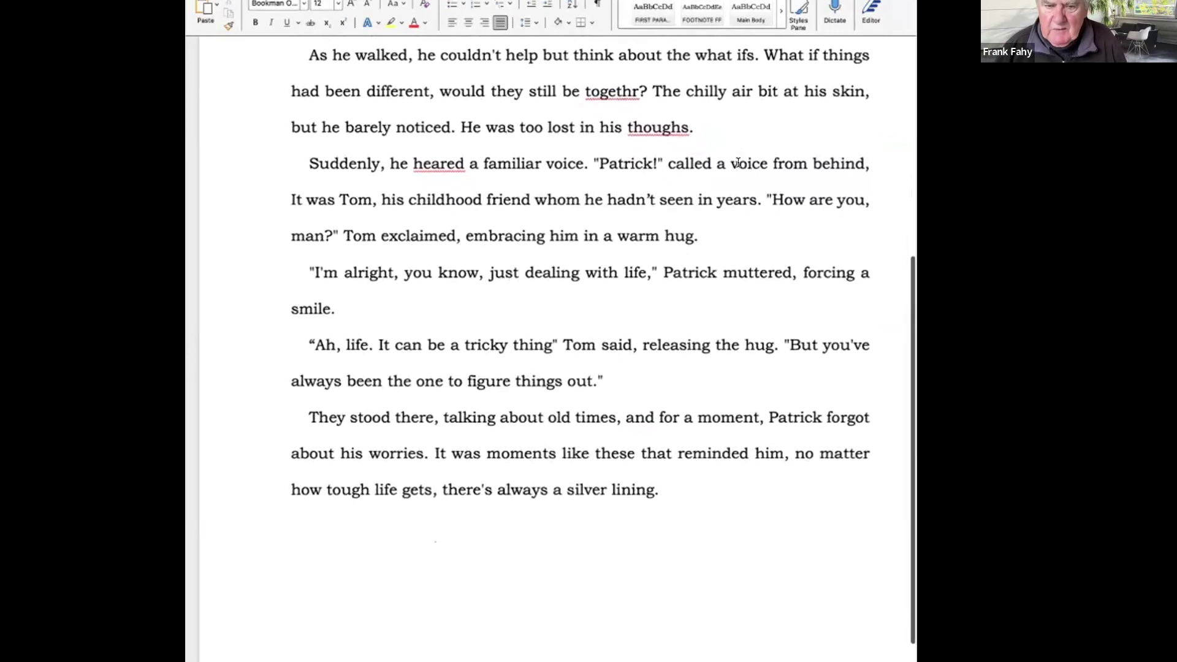
scroll(675, 307, down, 1)
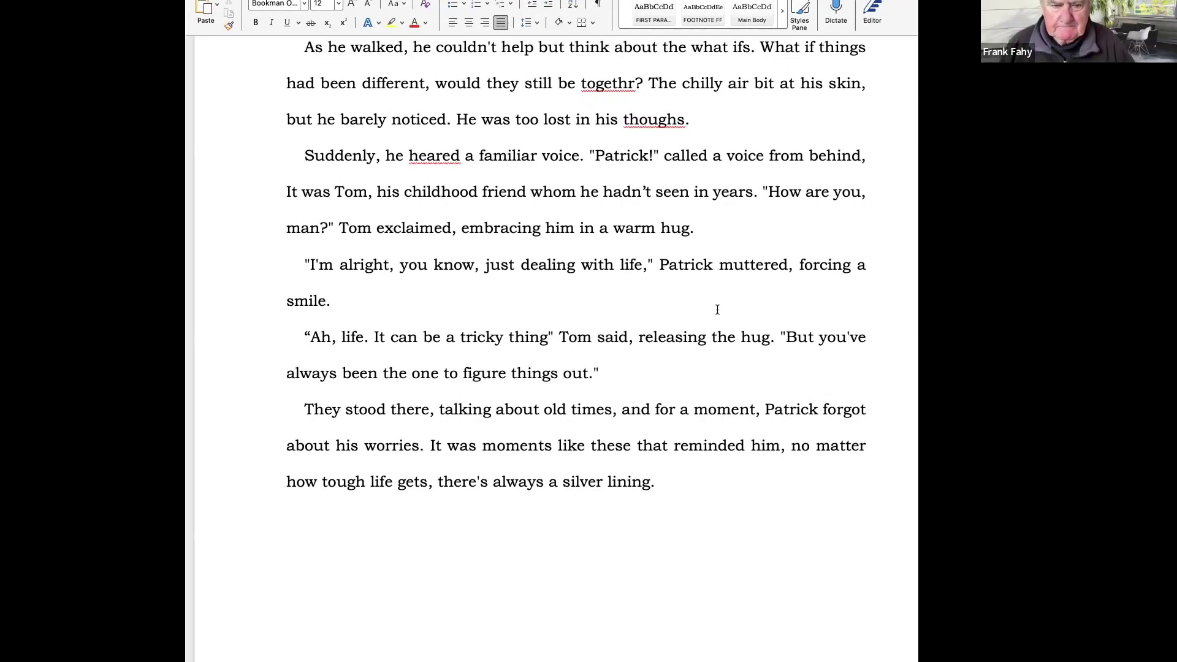
scroll(717, 310, up, 10)
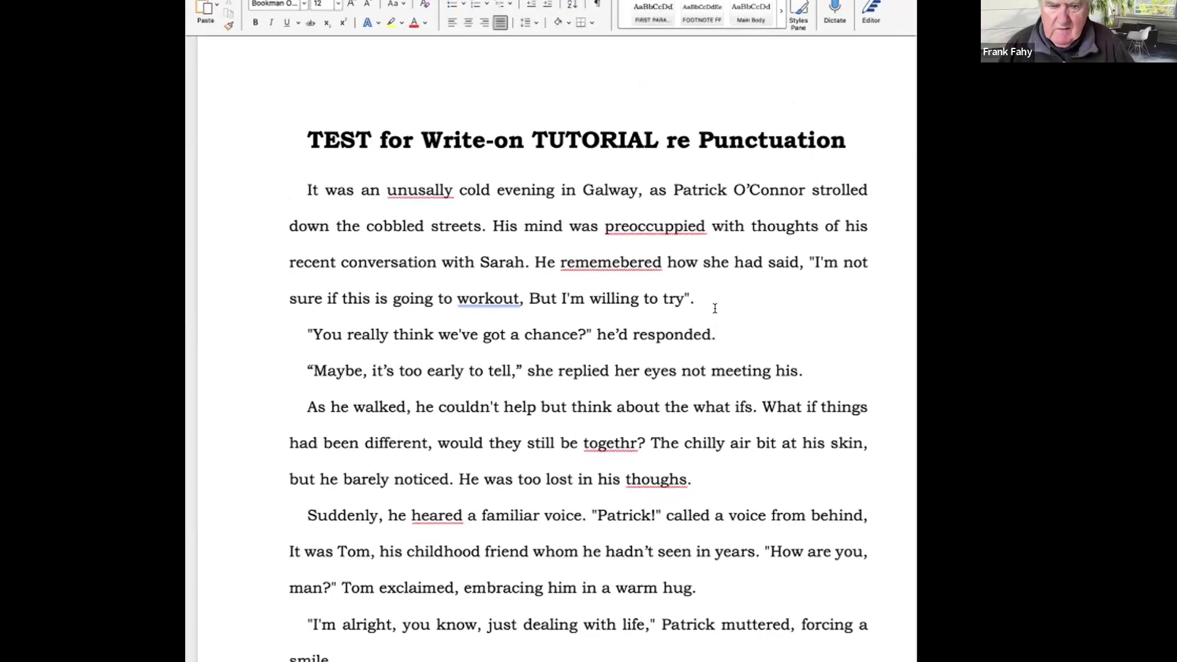
scroll(715, 308, down, 1)
scroll(715, 308, down, 5)
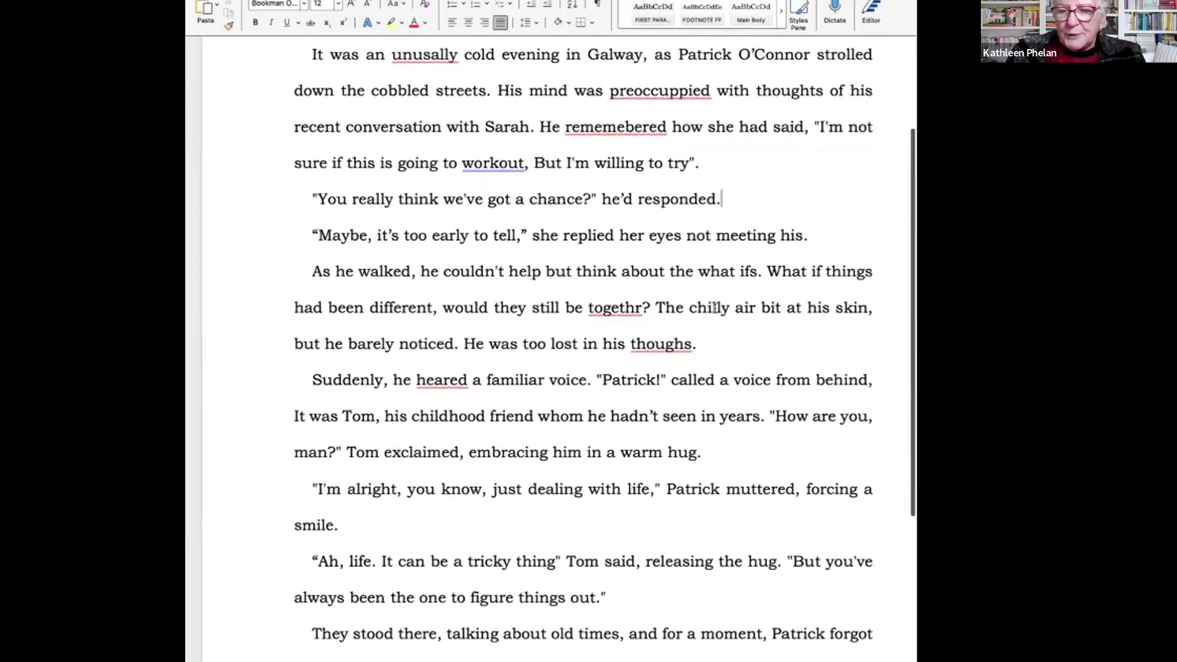
scroll(715, 308, down, 3)
scroll(715, 309, down, 2)
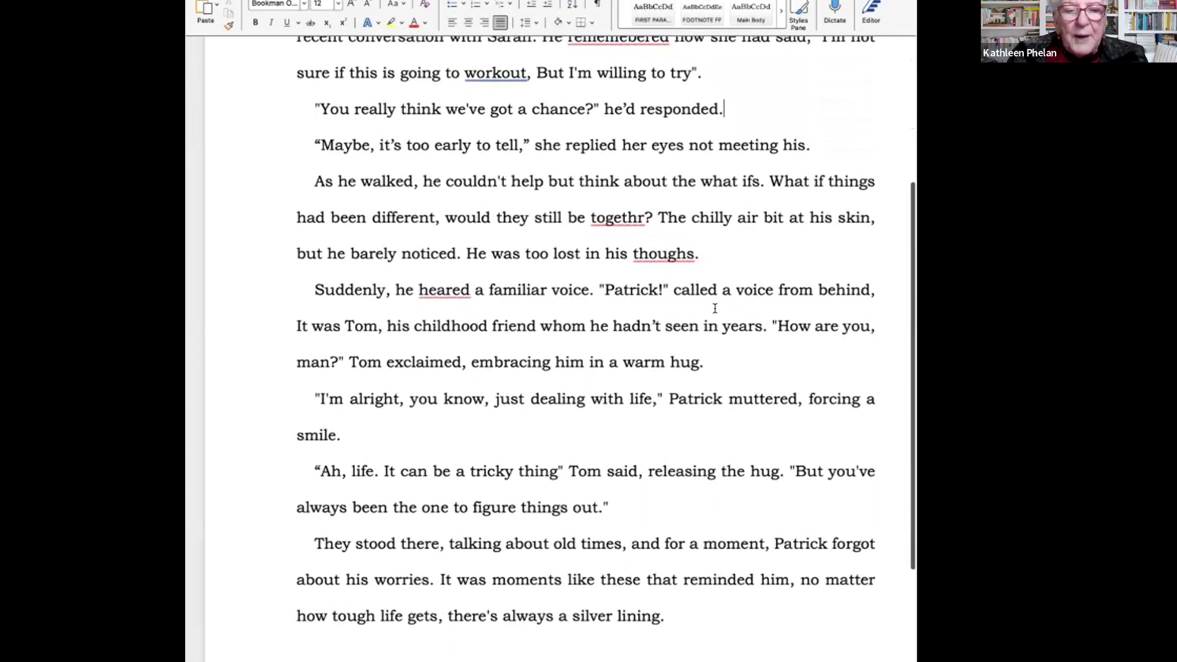
scroll(715, 309, down, 2)
scroll(715, 308, down, 4)
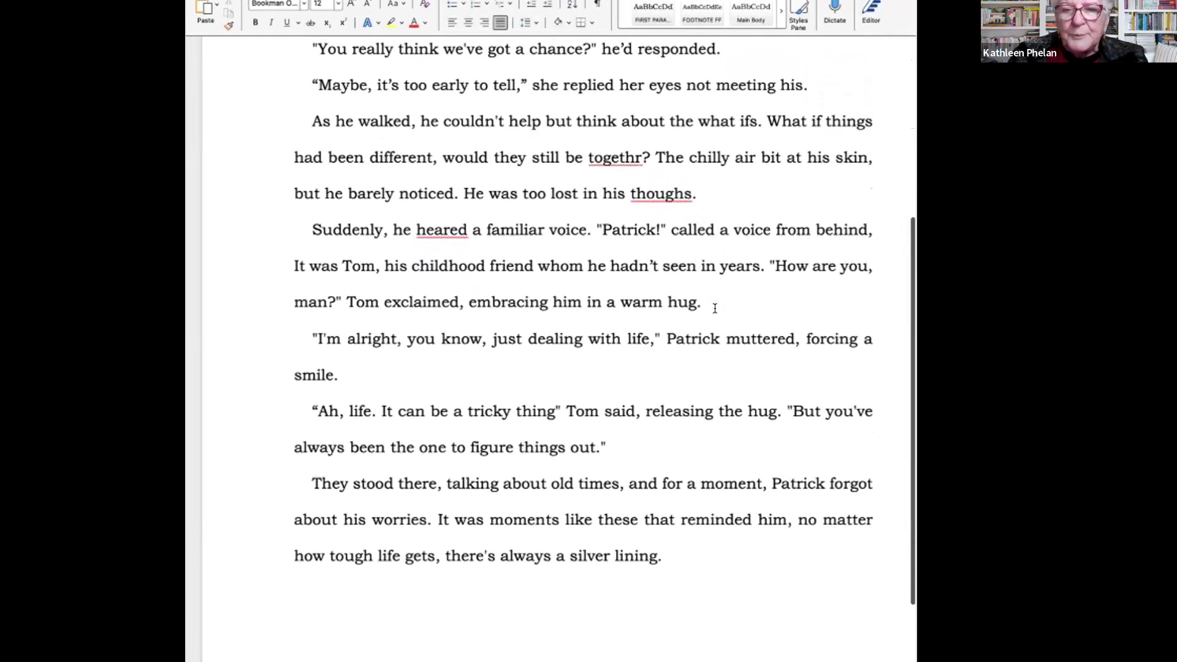
scroll(715, 306, down, 5)
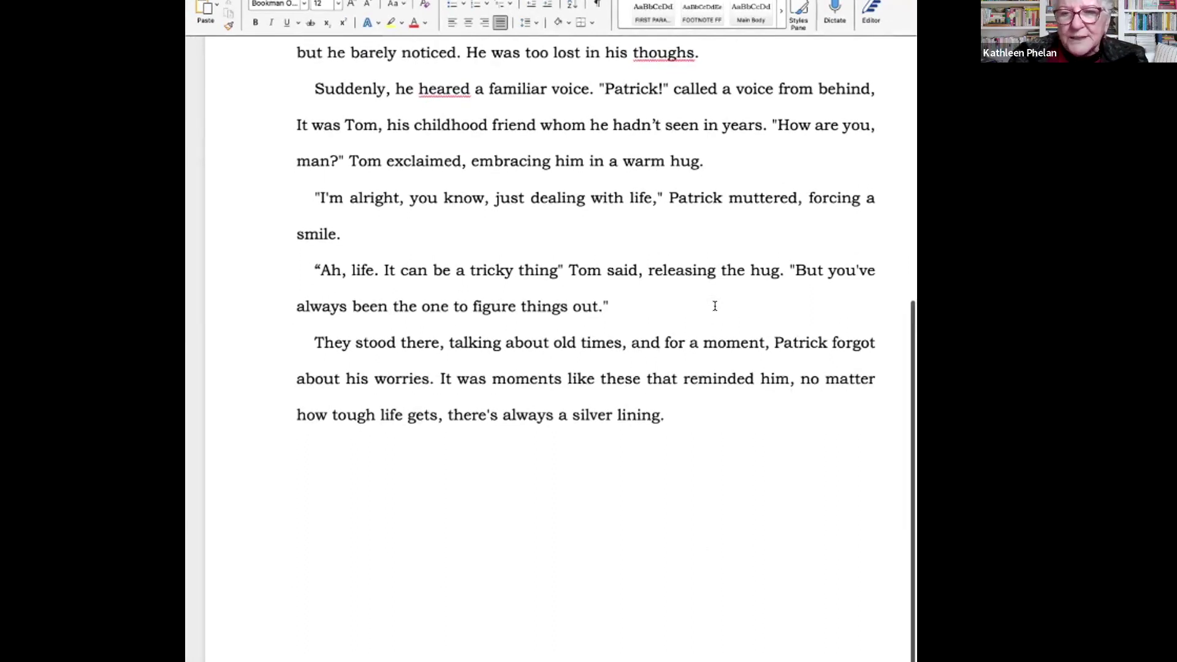
scroll(715, 306, up, 2)
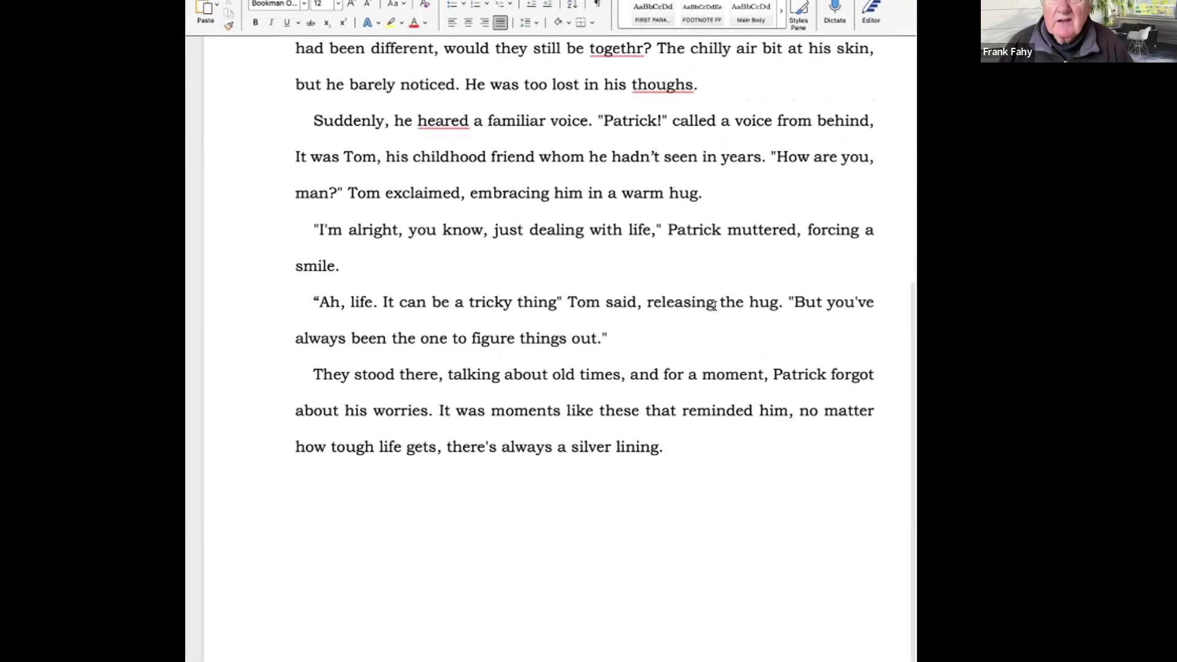
scroll(715, 306, up, 15)
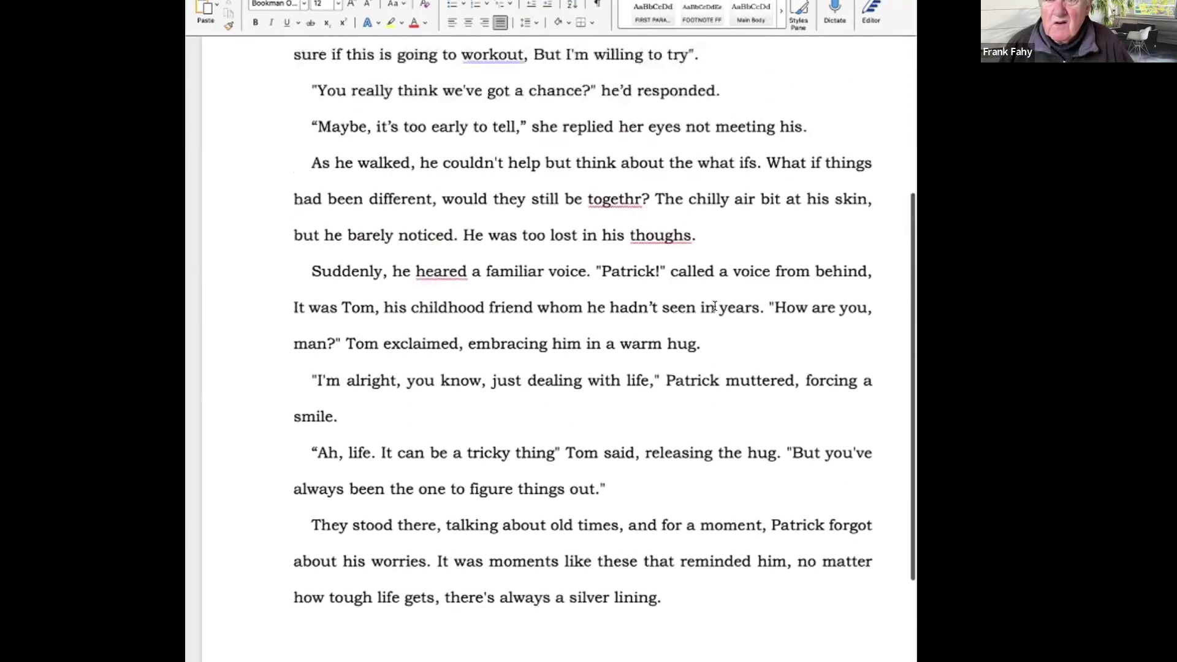
- Switch to ChatGPT, submit the copied punctuation test passage in the proofreading tutorial chat, and regenerate the reply
scroll(715, 306, up, 2)
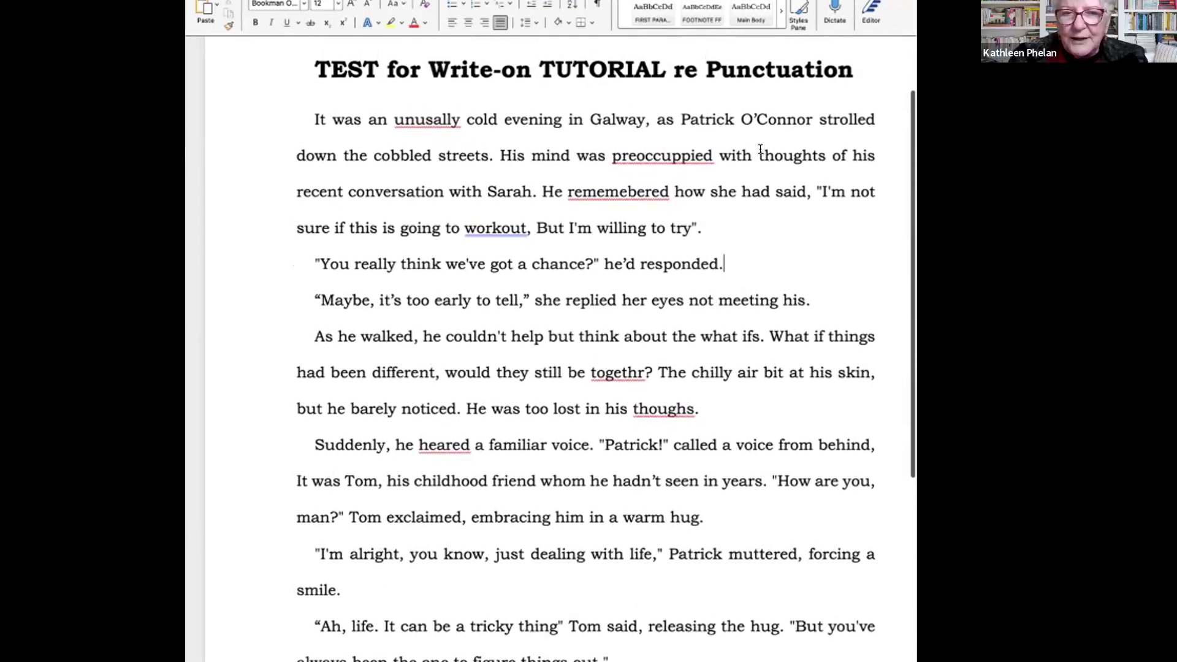
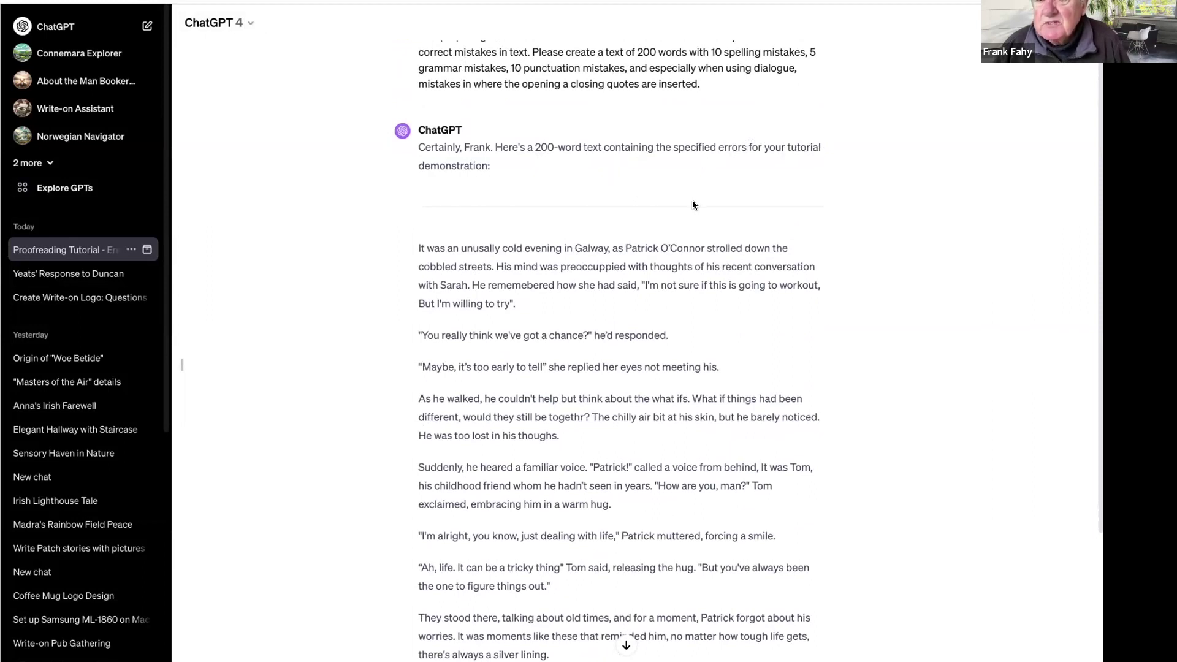
scroll(693, 205, down, 3)
scroll(710, 143, down, 1)
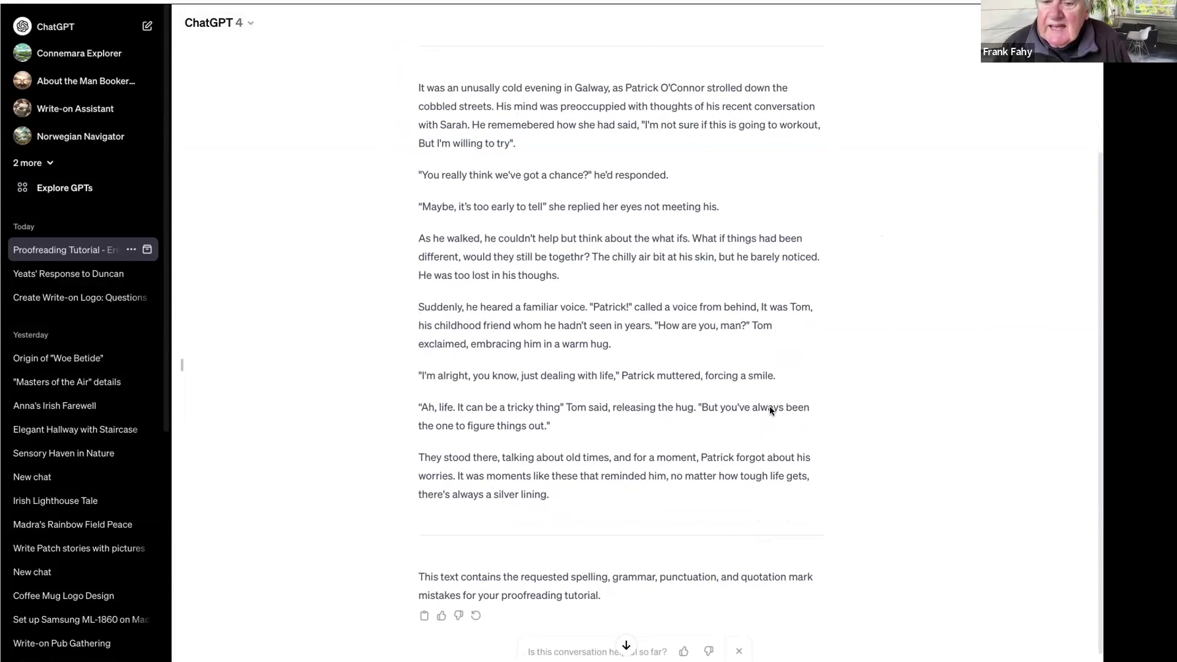
scroll(770, 406, down, 1)
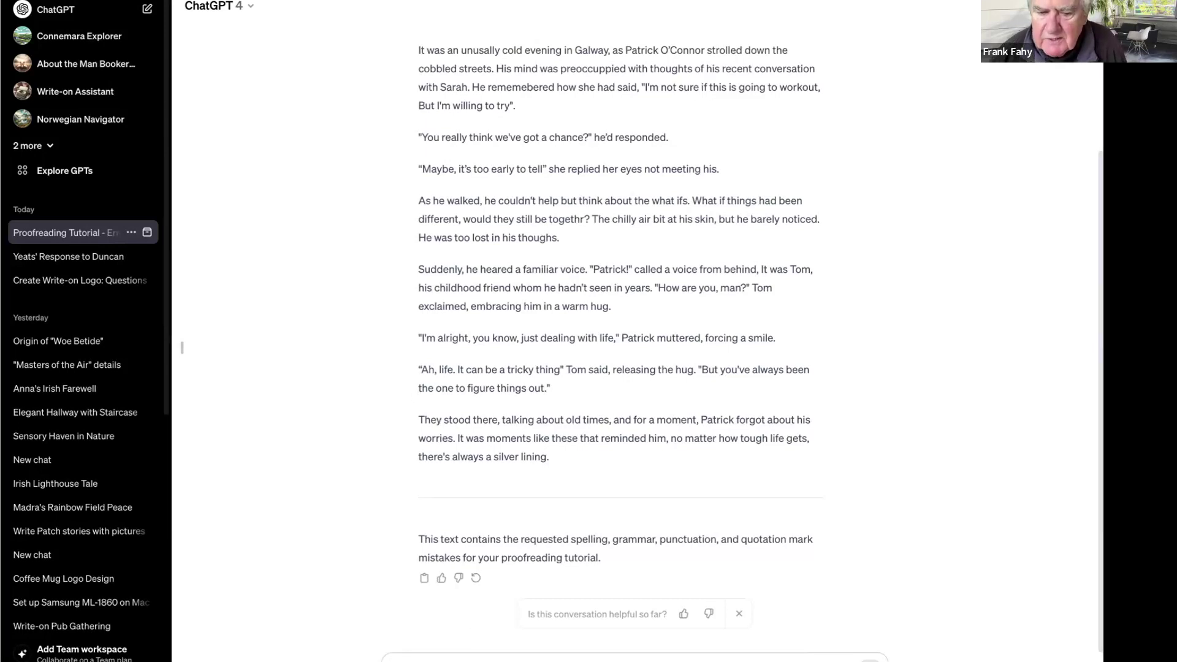
right_click(430, 660)
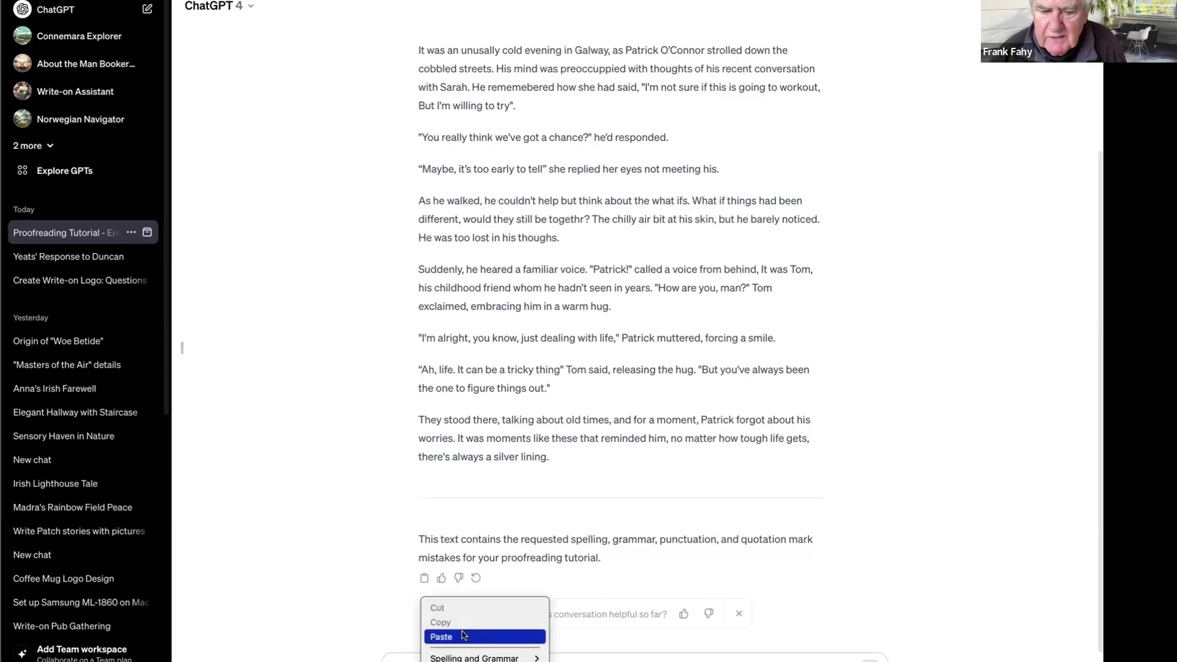
click(458, 634)
scroll(538, 588, up, 10)
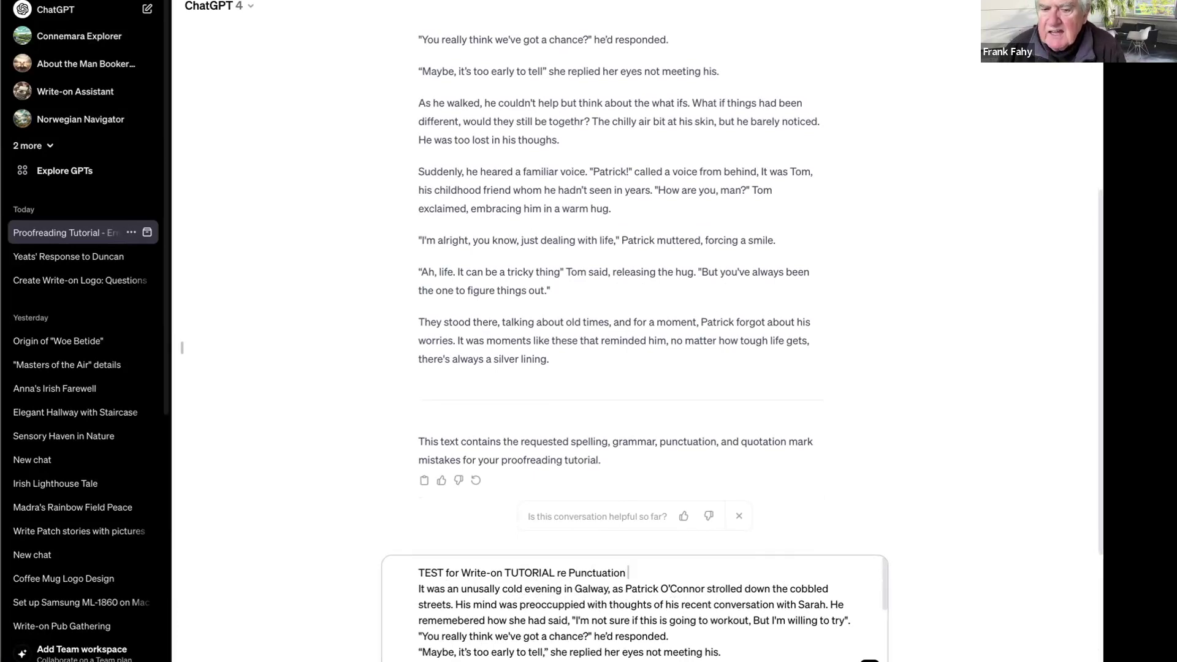
key(Return)
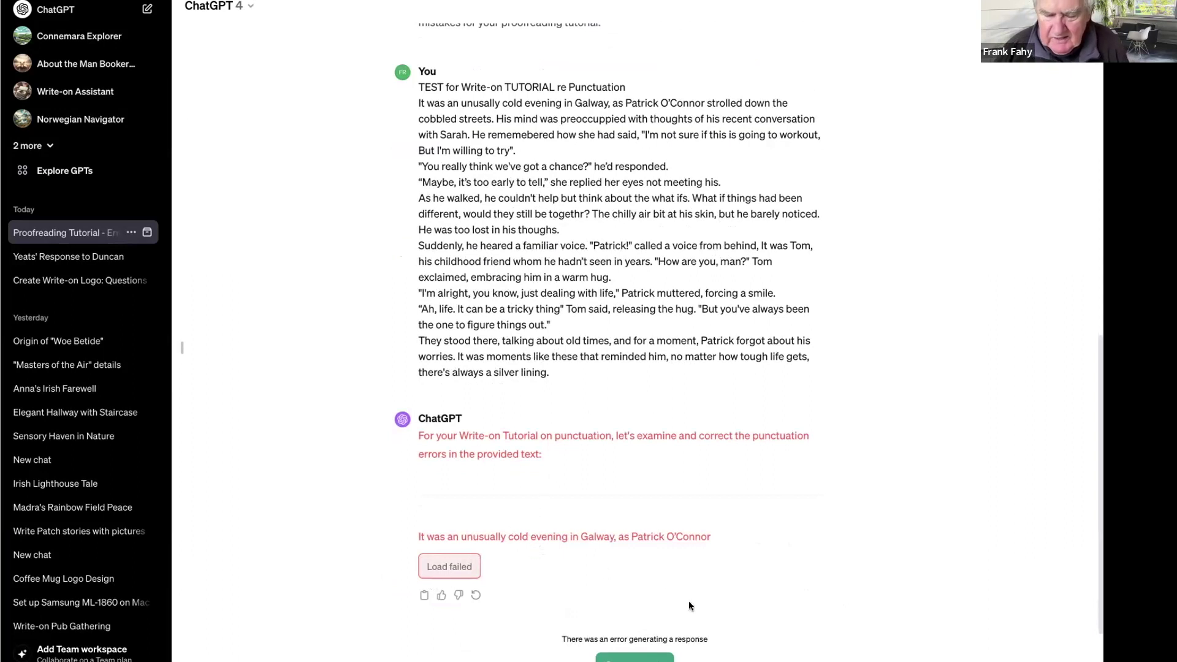
click(620, 660)
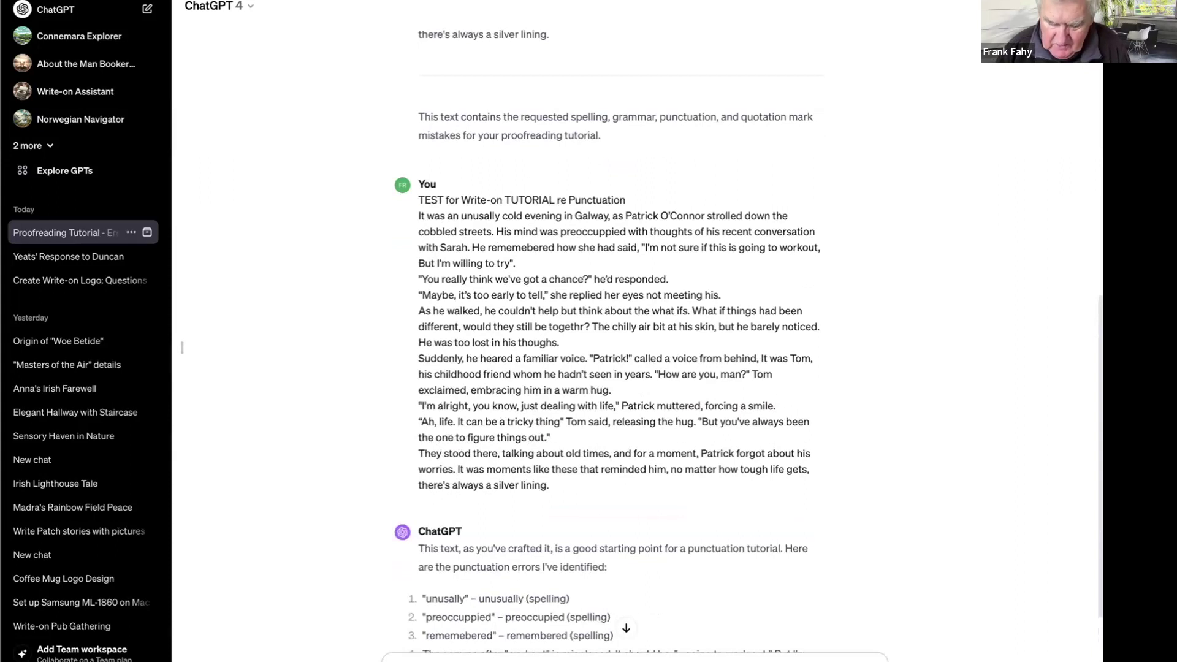
- Send the two-line message "Ignore this message for now/" and "Wait until I say START EDITING."
key(shift+Return)
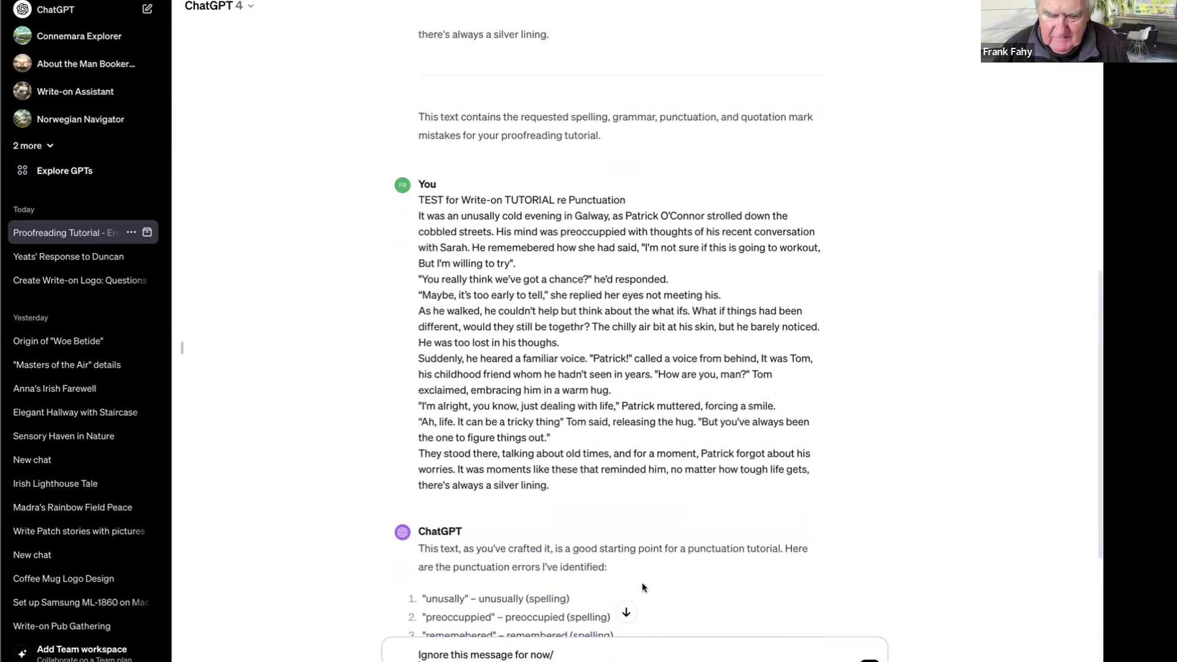
scroll(654, 584, down, 3)
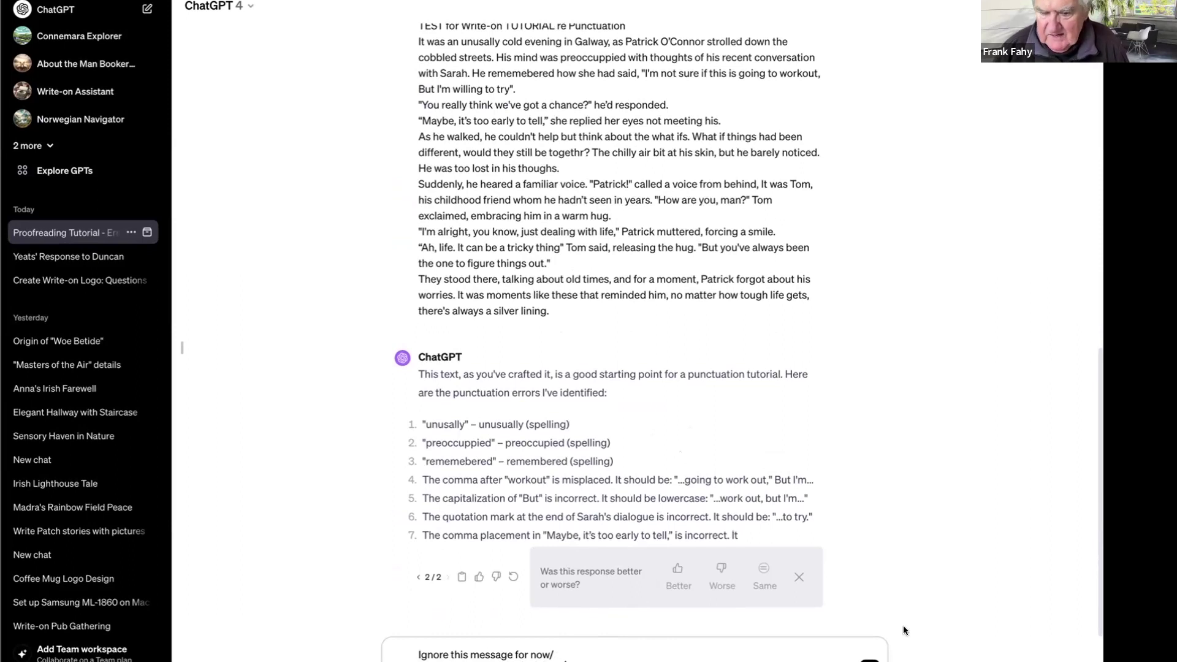
click(869, 659)
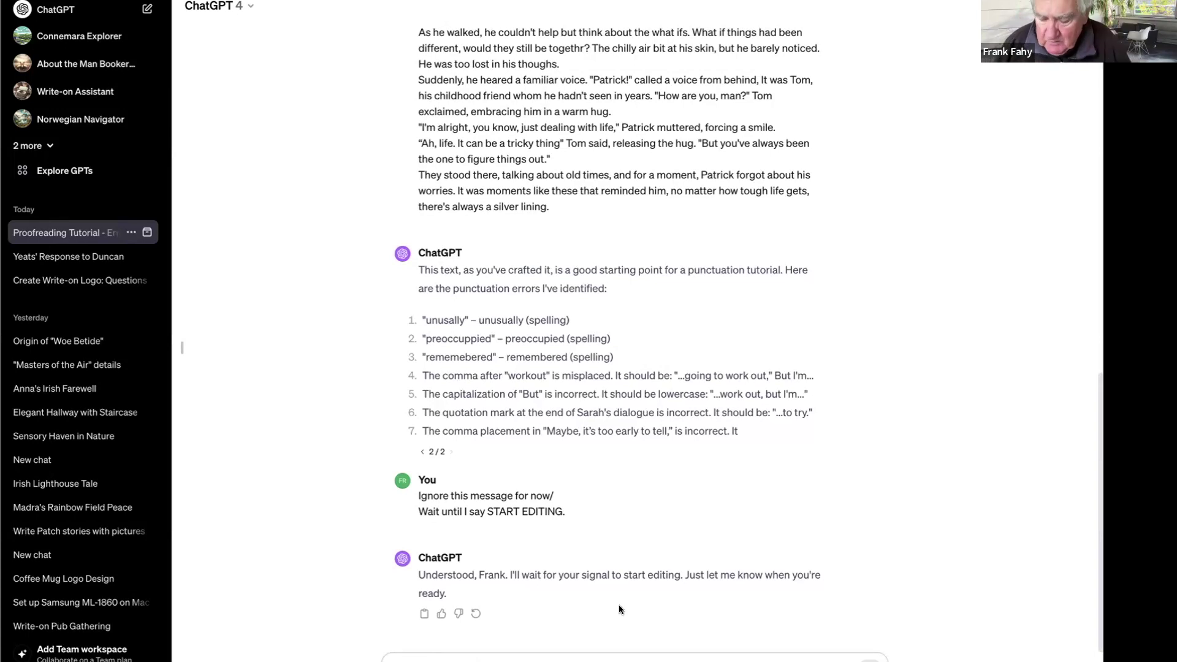
- Paste the "You are an expert EDITOR" proofreading prompt into the message and add a space after "PROOFREADING."
text(START)
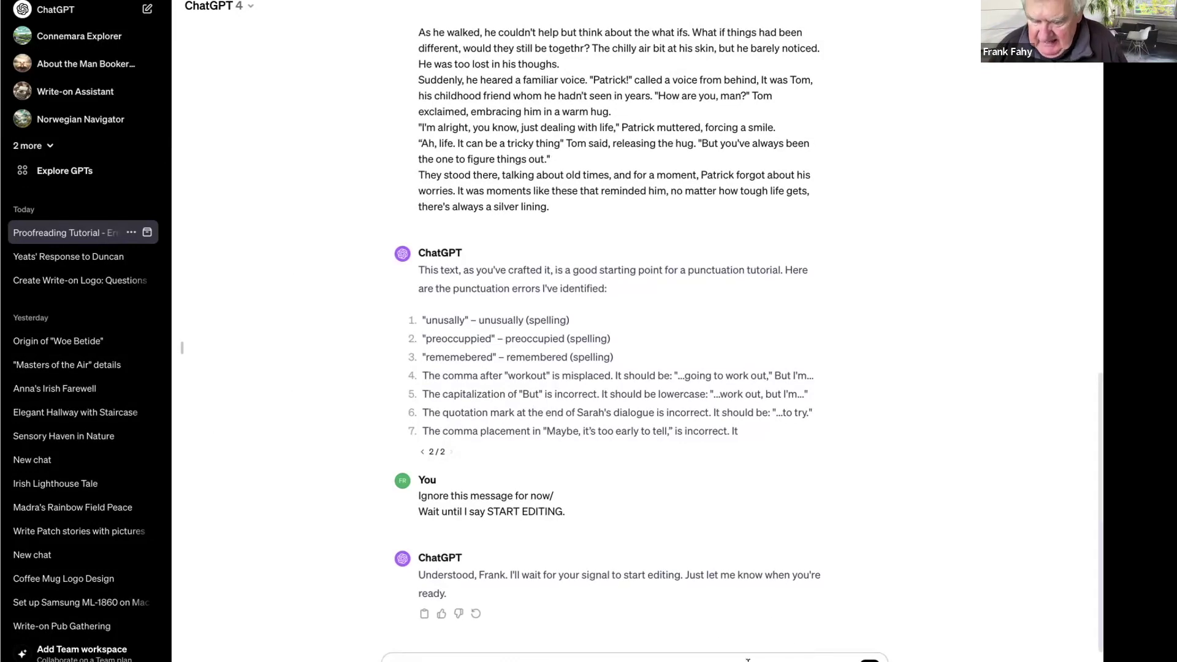
right_click(752, 659)
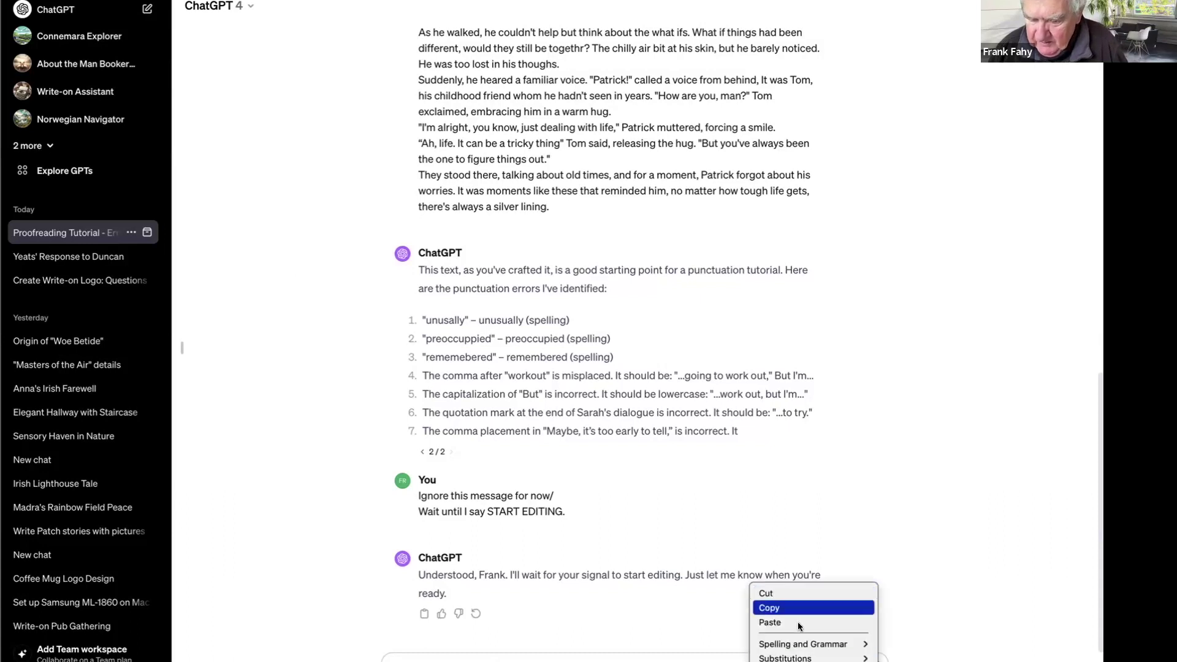
click(770, 623)
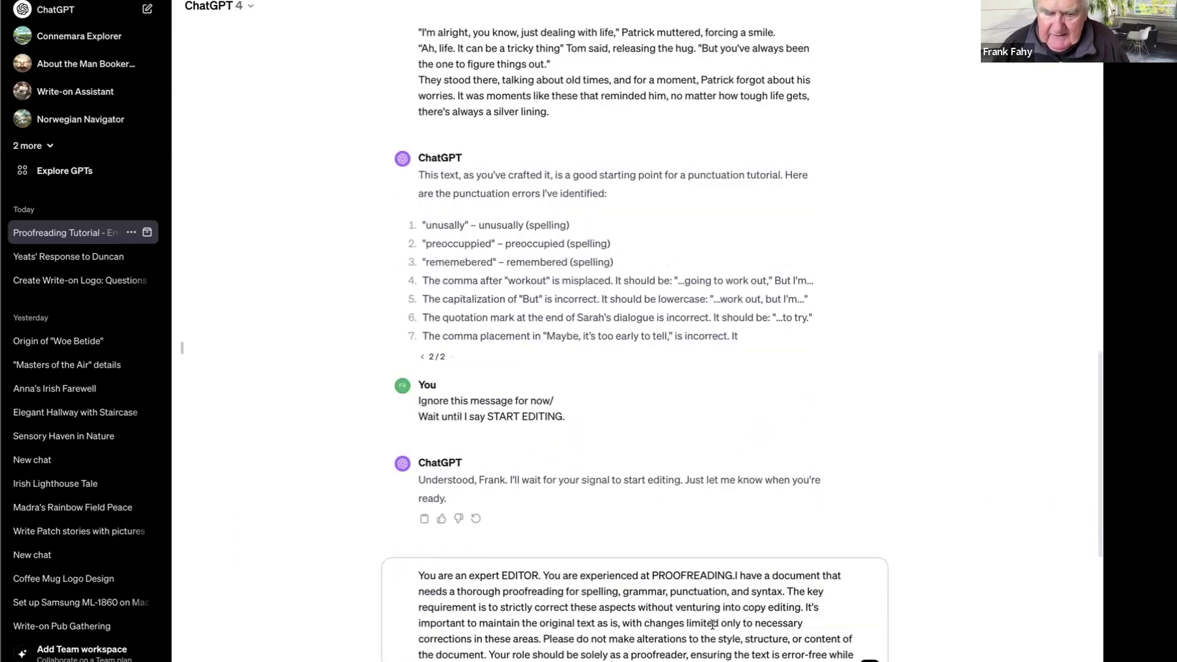
click(734, 574)
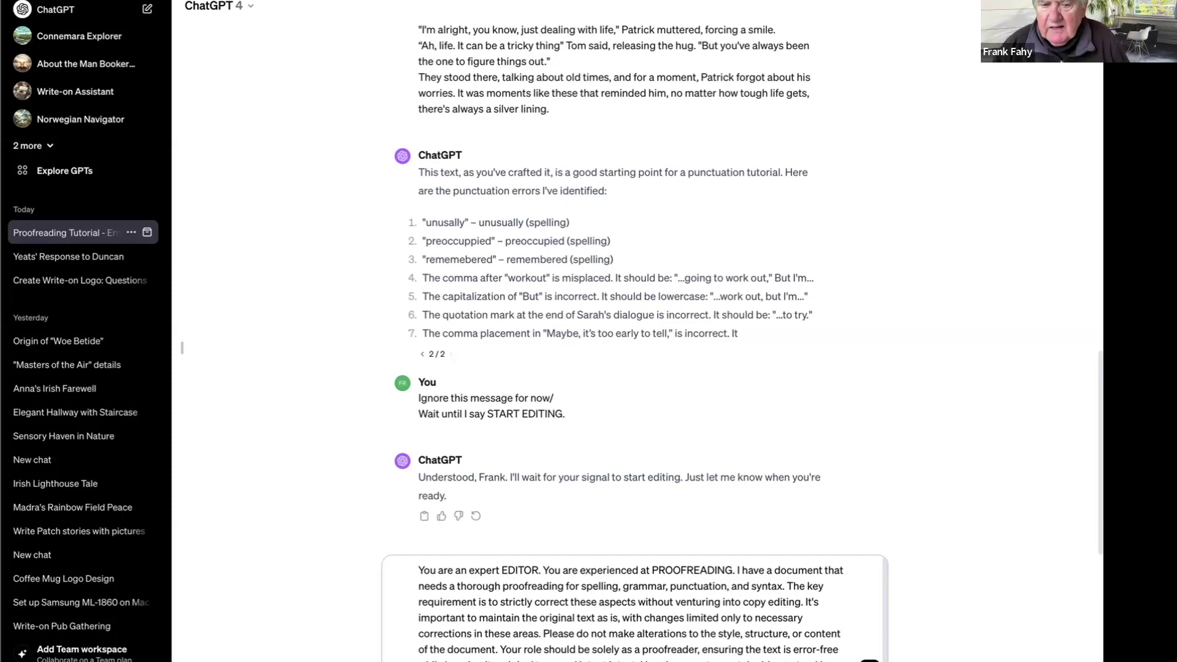
- Read through the proofreading prompt, including its quote and European spelling instructions, and send it
scroll(676, 577, up, 1)
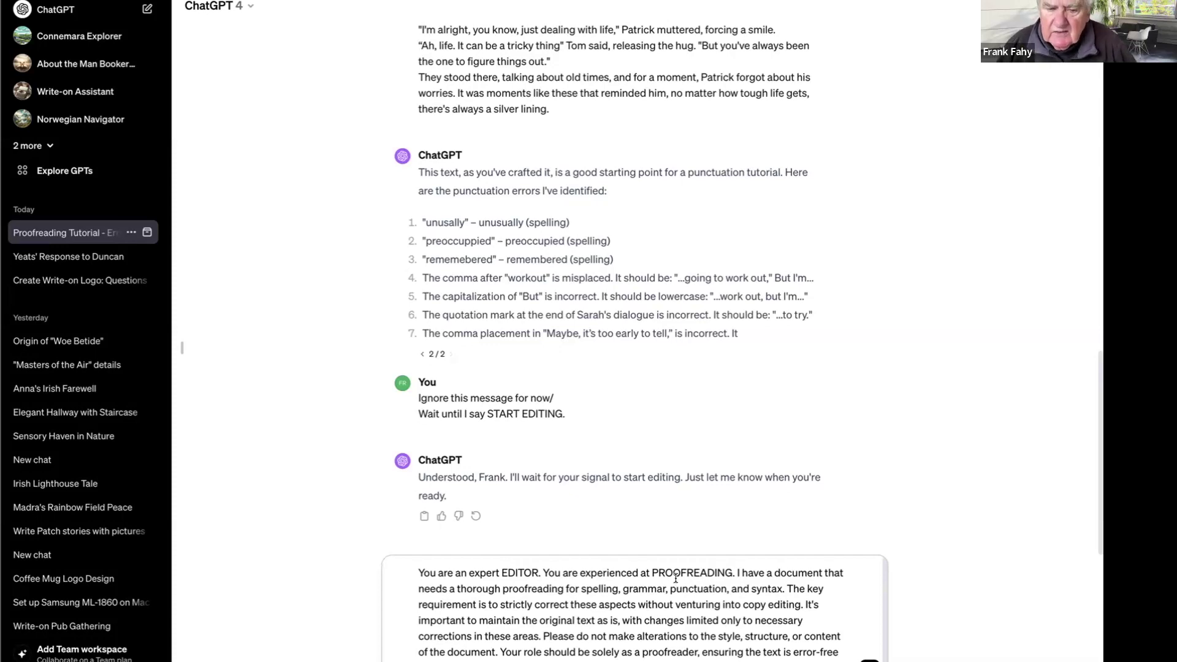
scroll(675, 578, down, 1)
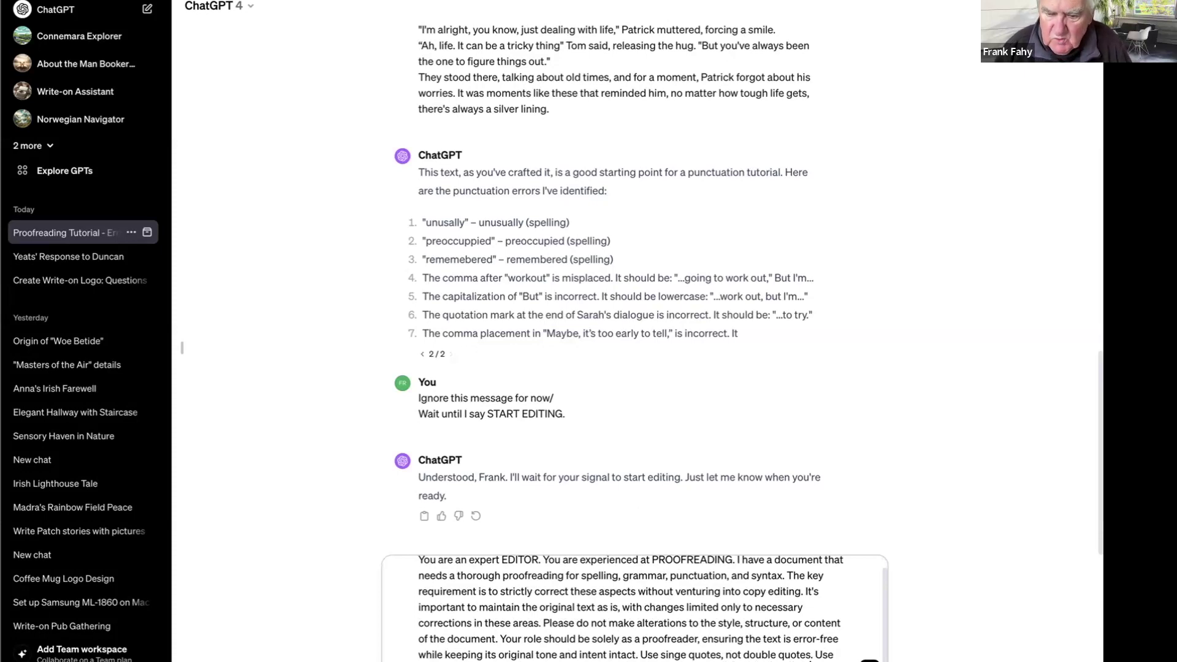
scroll(632, 607, down, 1)
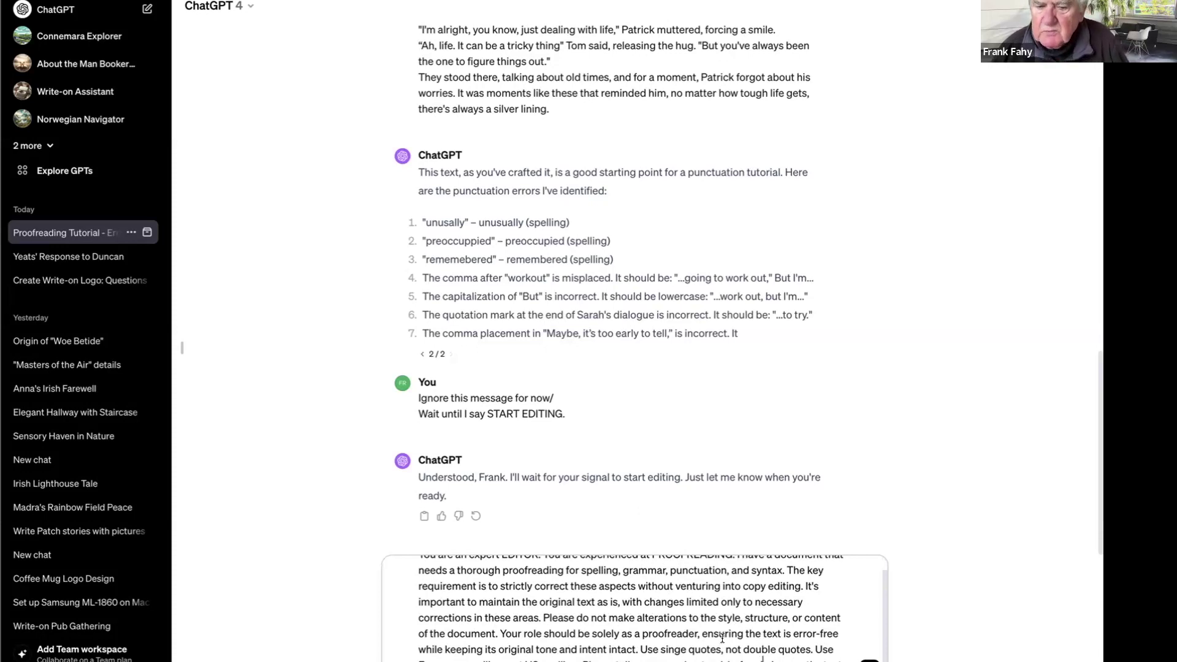
scroll(682, 602, up, 2)
scroll(682, 602, down, 3)
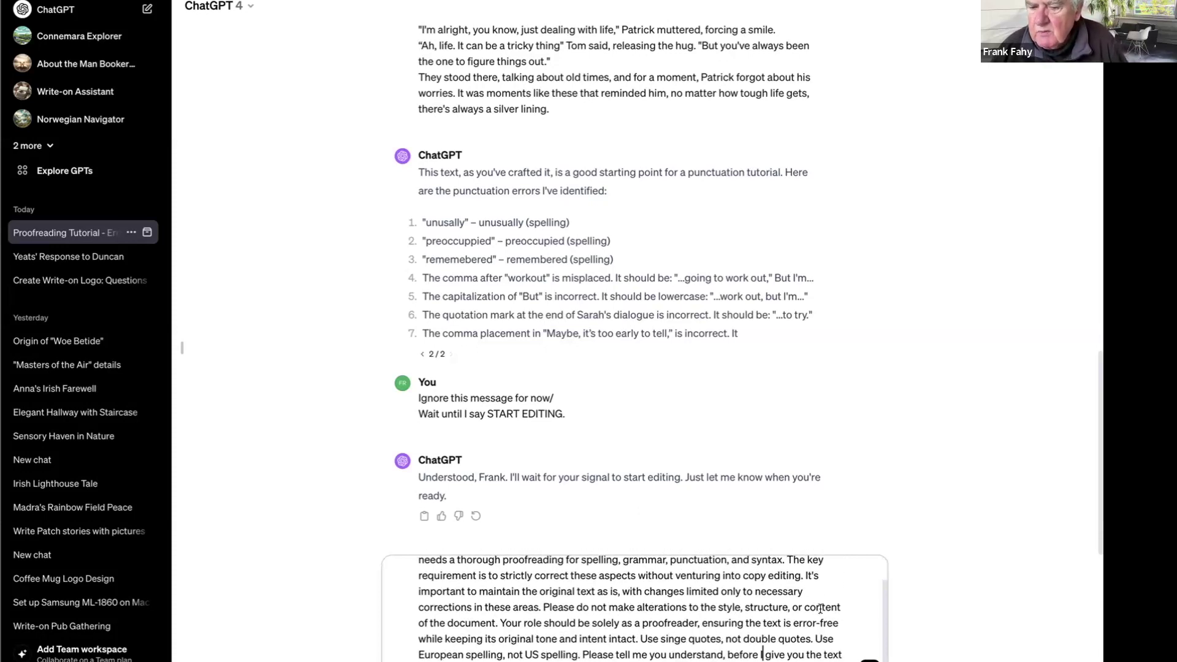
click(870, 659)
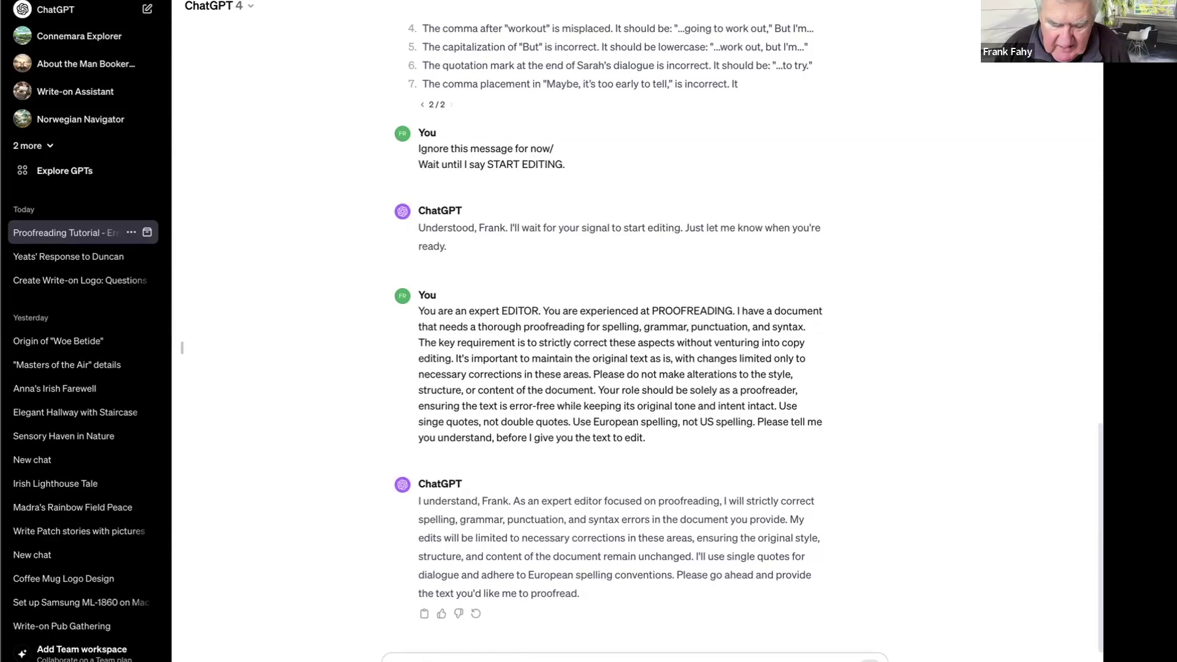
- Paste the punctuation test passage into a new message and send it for proofreading
scroll(636, 342, up, 1)
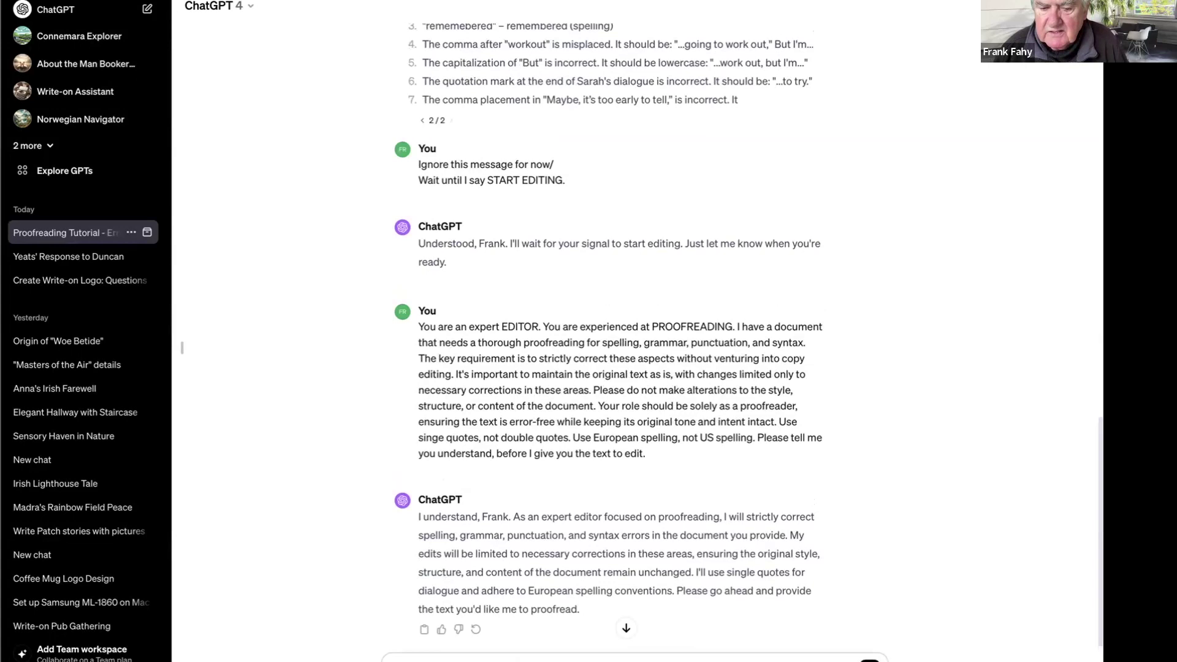
right_click(613, 584)
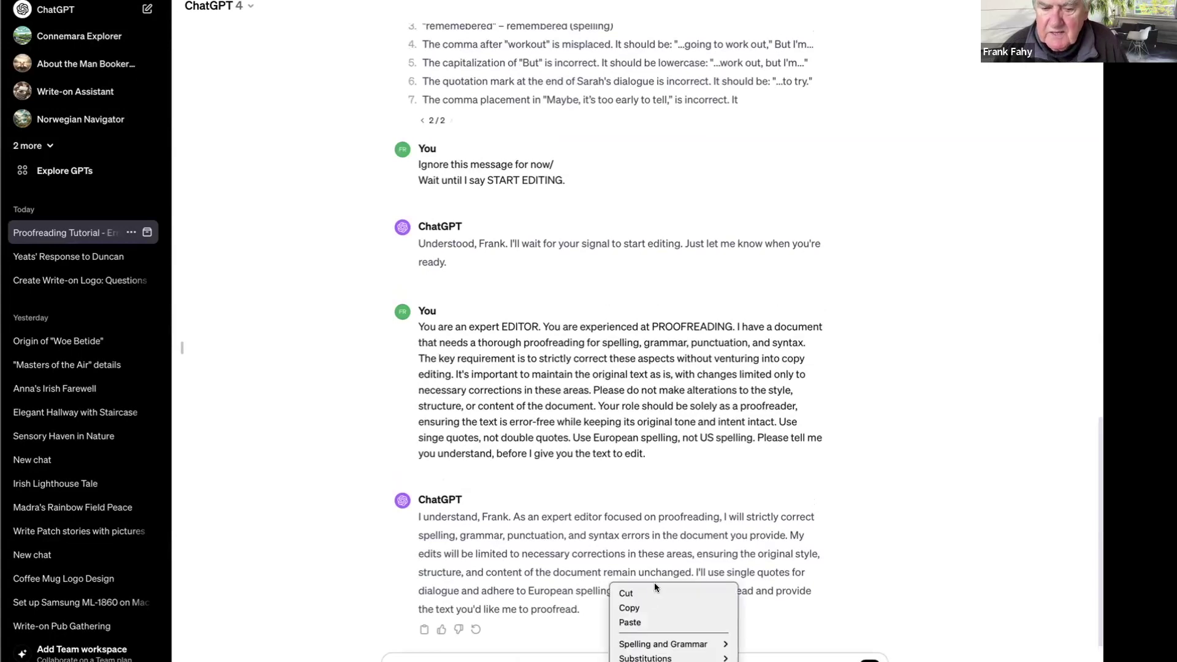
click(639, 624)
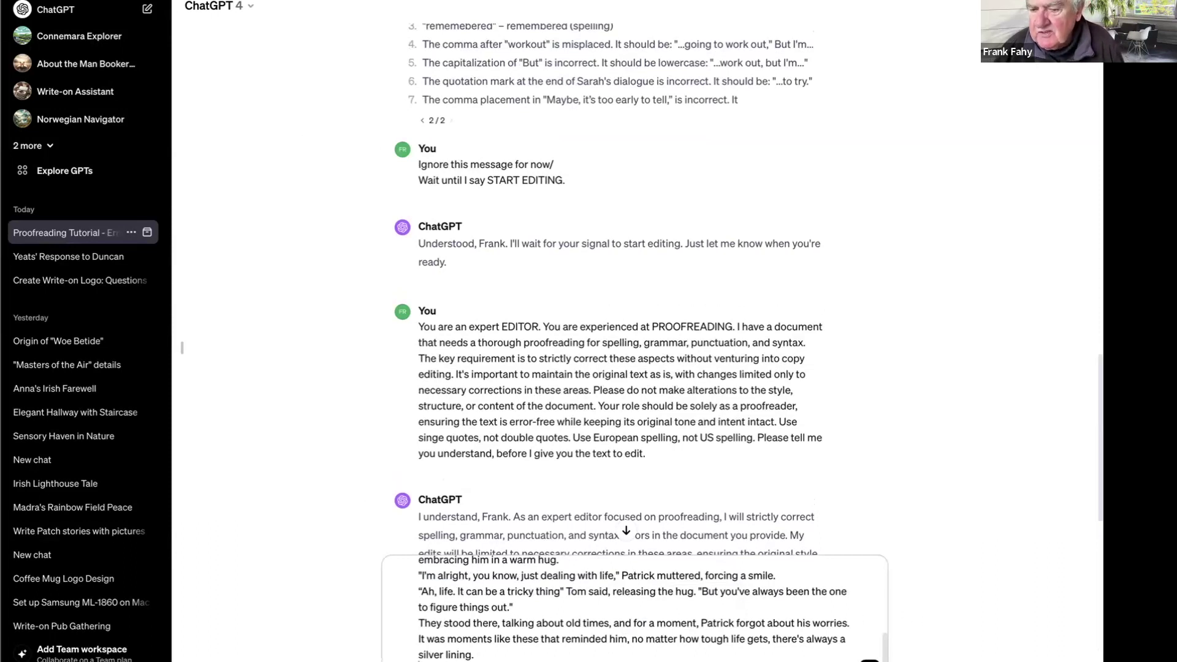
click(870, 658)
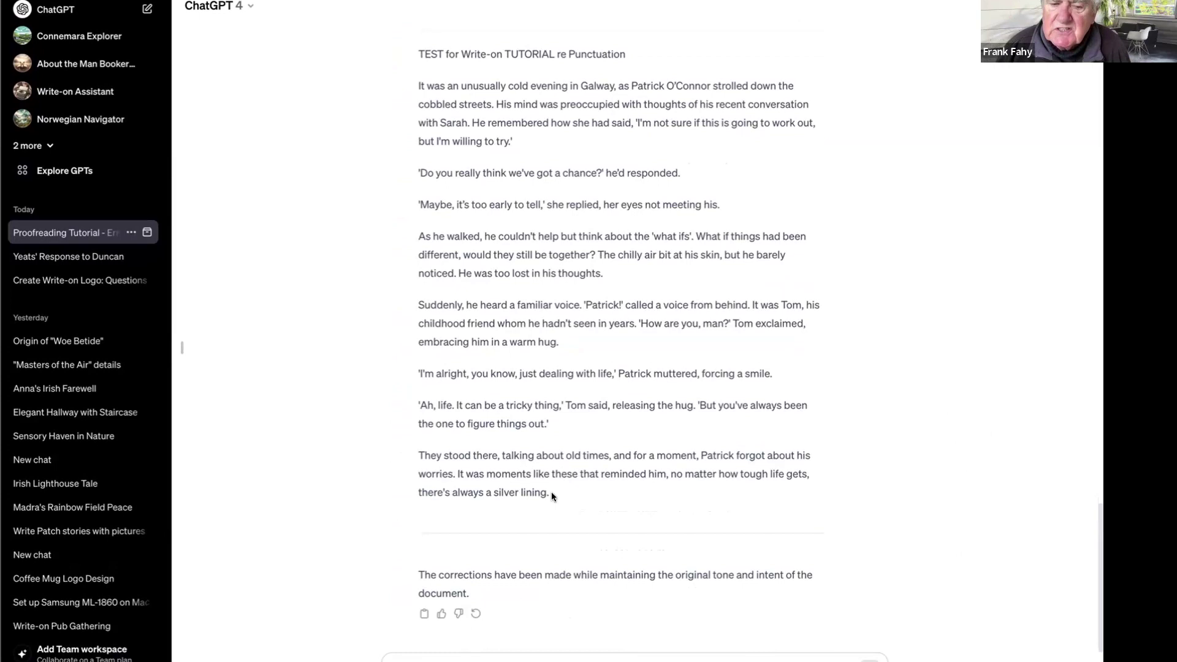
- Copy the proofread passage from the ChatGPT reply and paste it into the Word document below the original text
drag(550, 491, 330, 140)
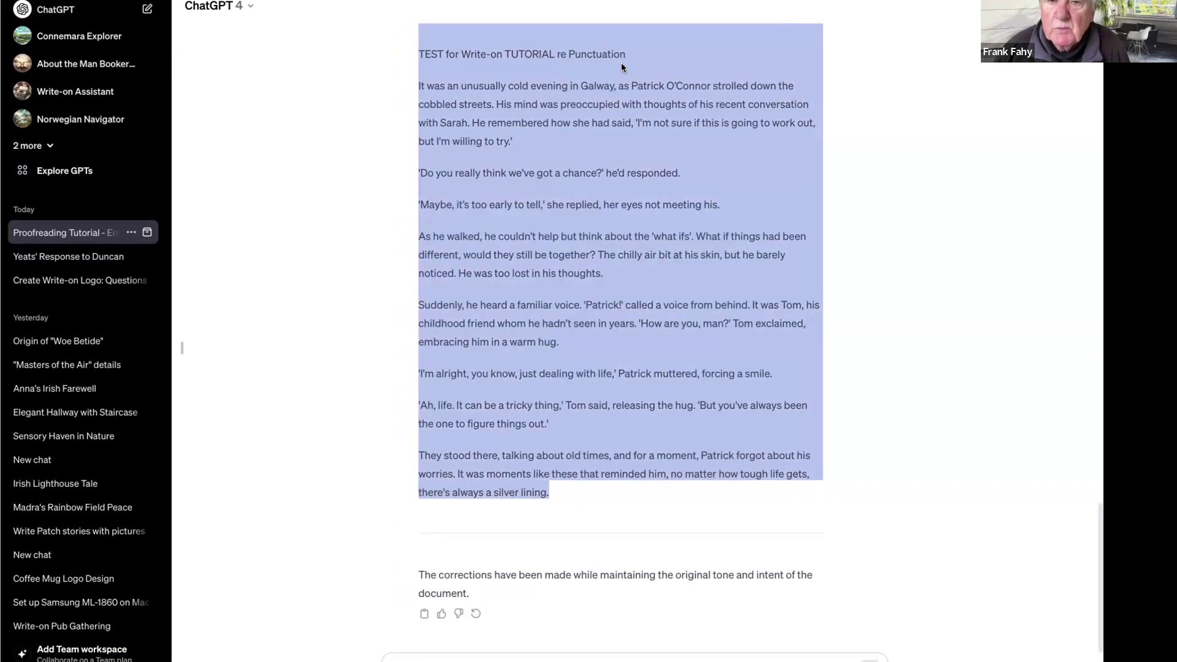
right_click(666, 101)
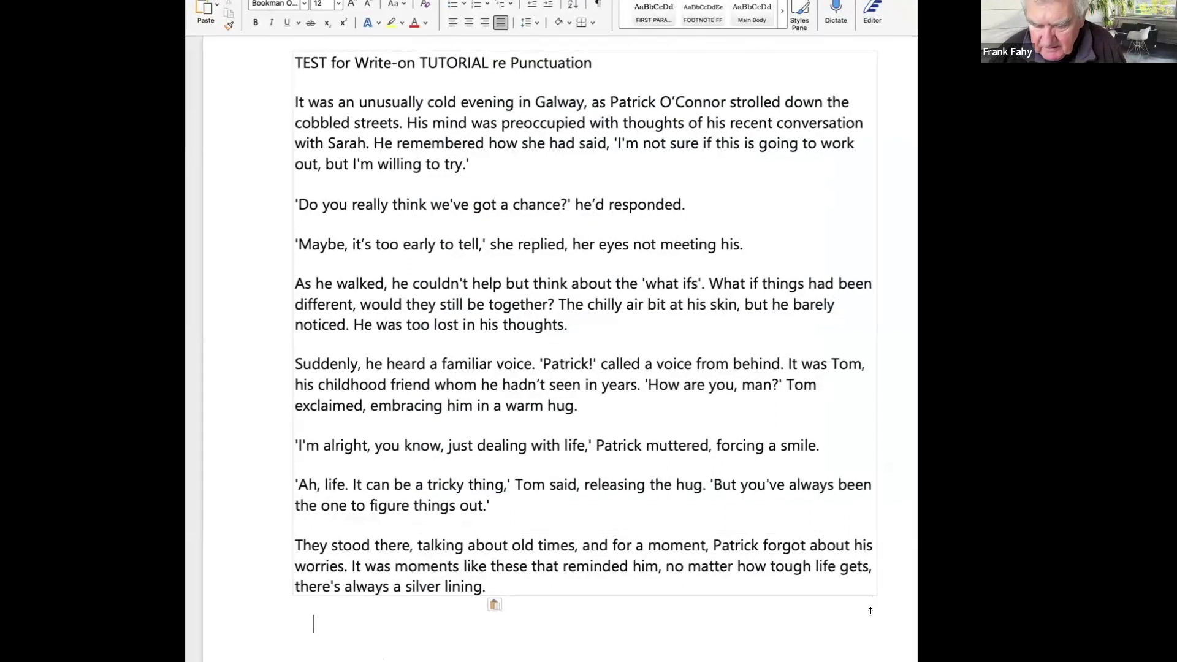
scroll(551, 344, up, 3)
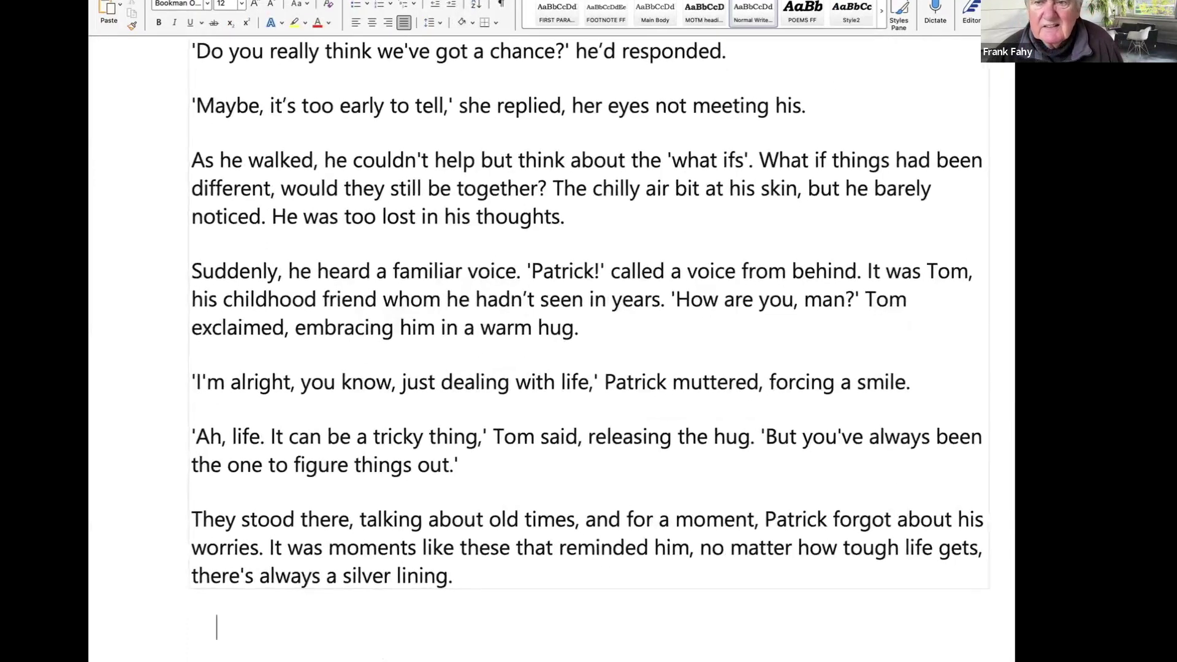
- Compare the original passage with the proofread version, examining the spelling, quotation marks and dialogue commas
scroll(723, 351, up, 8)
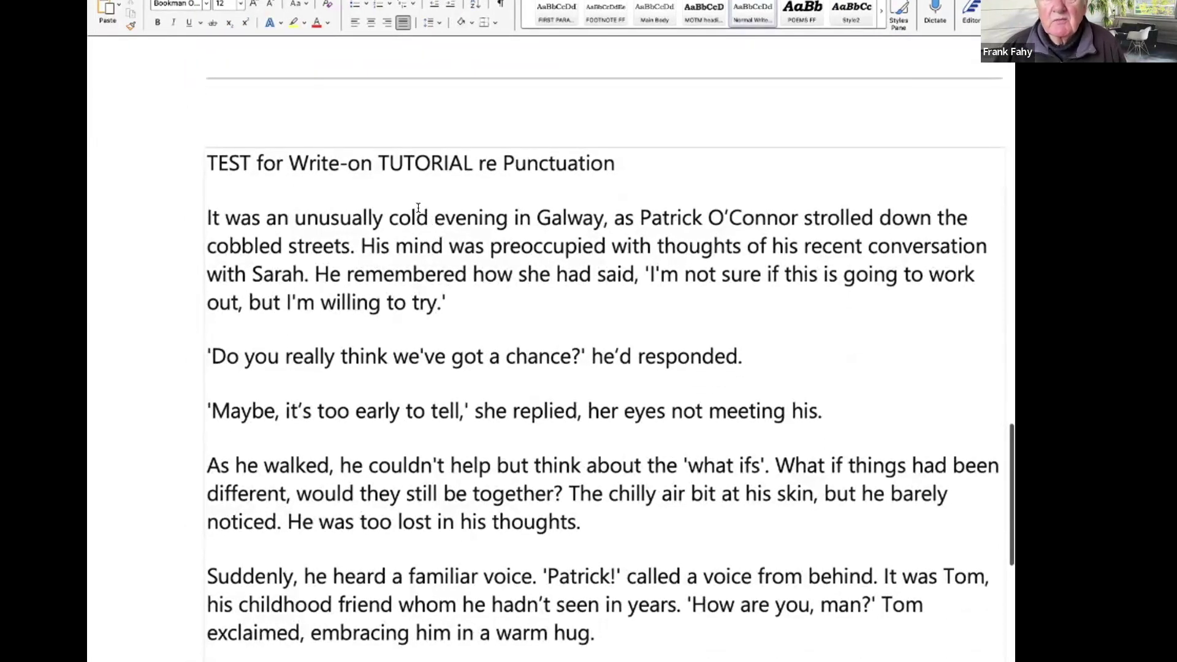
key(super+grave)
scroll(404, 183, down, 1)
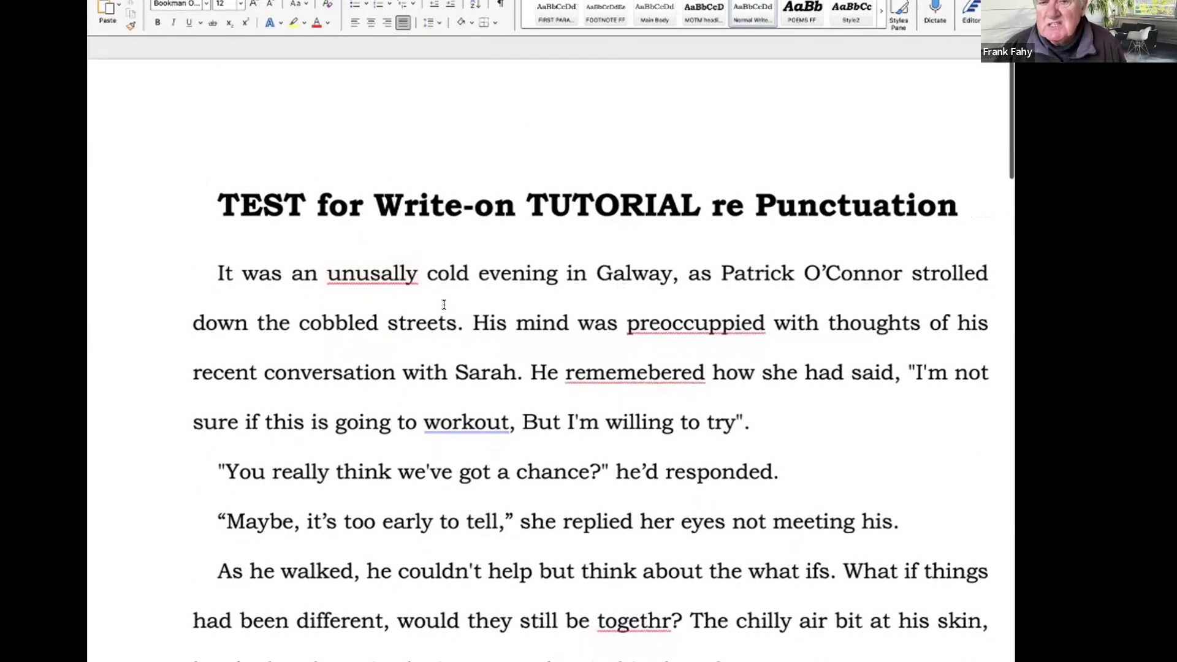
scroll(681, 245, down, 3)
click(672, 258)
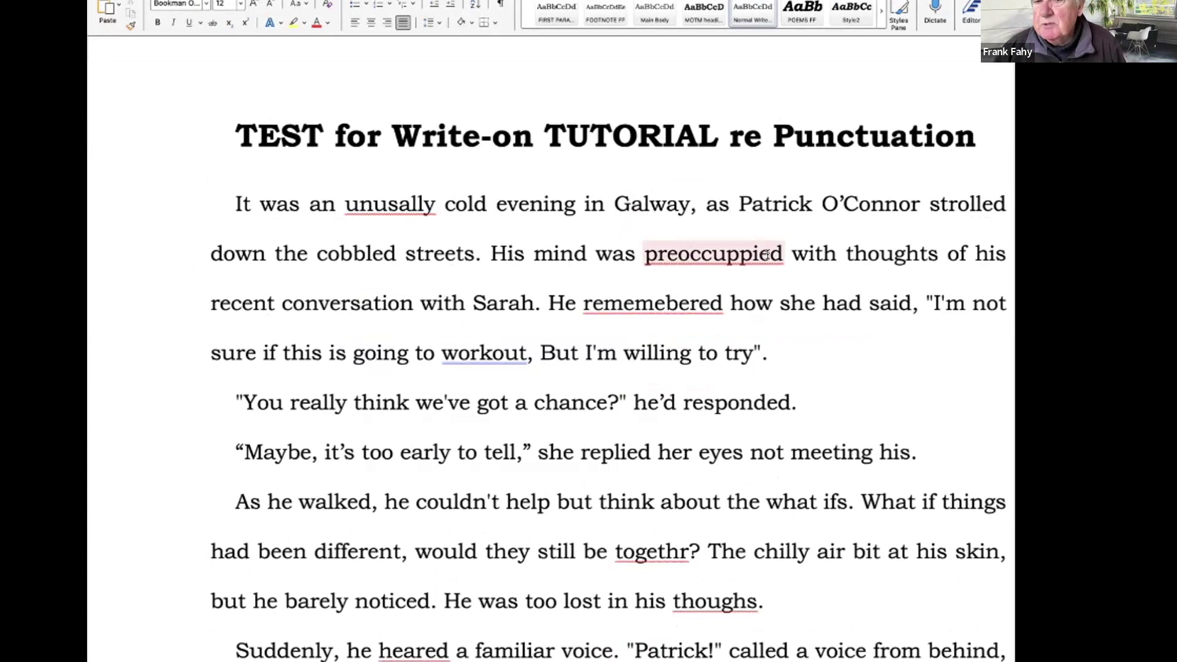
click(641, 317)
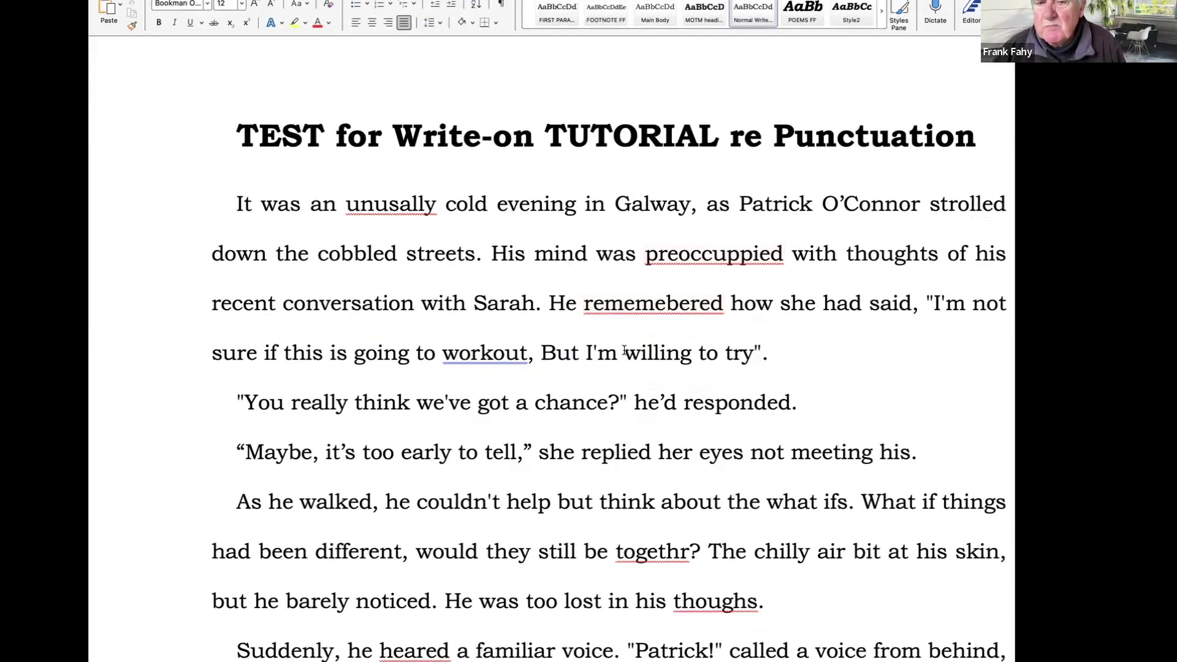
scroll(615, 331, down, 20)
scroll(615, 334, down, 10)
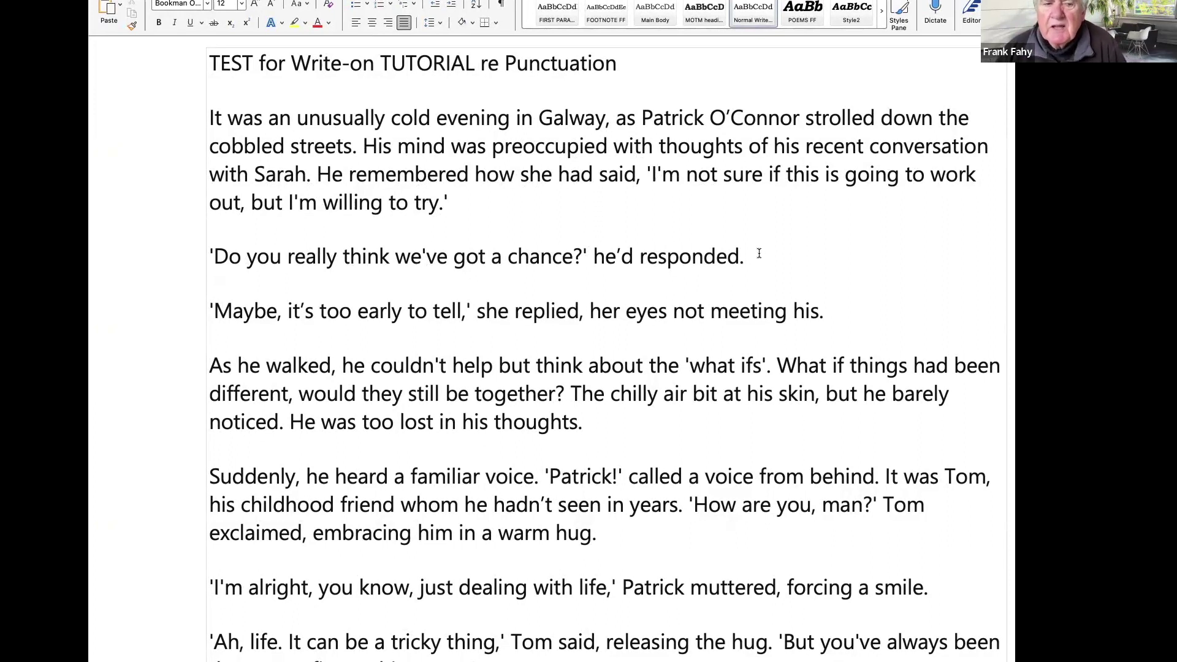
scroll(350, 264, down, 3)
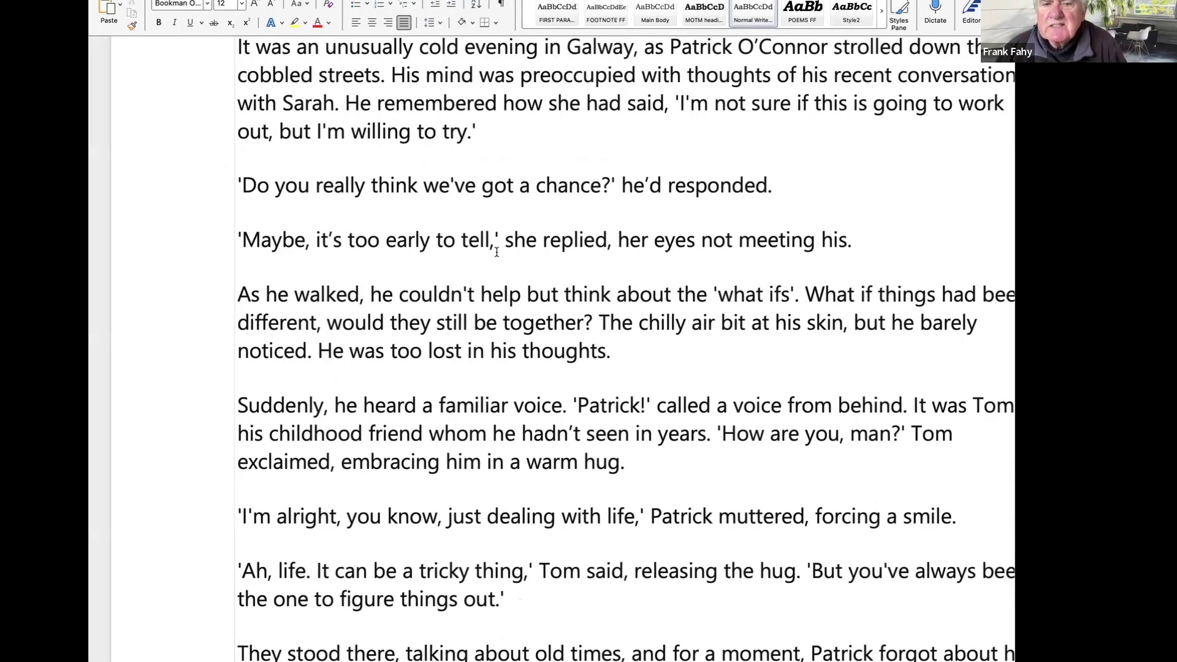
scroll(526, 282, up, 15)
scroll(526, 282, up, 8)
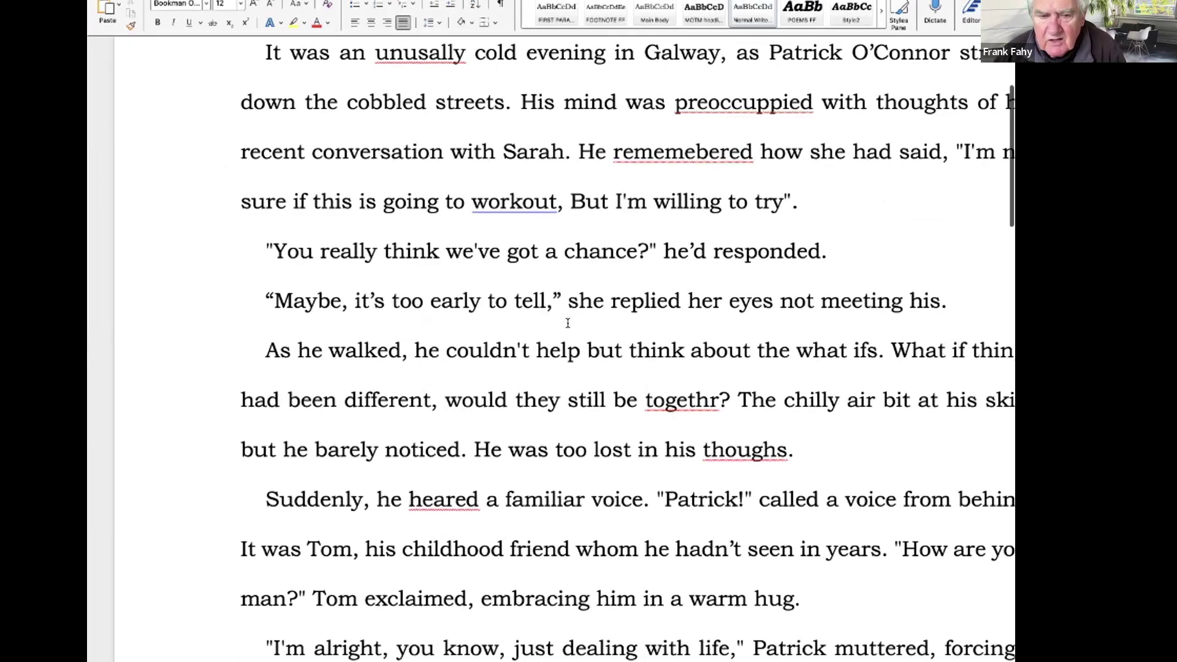
scroll(567, 323, down, 20)
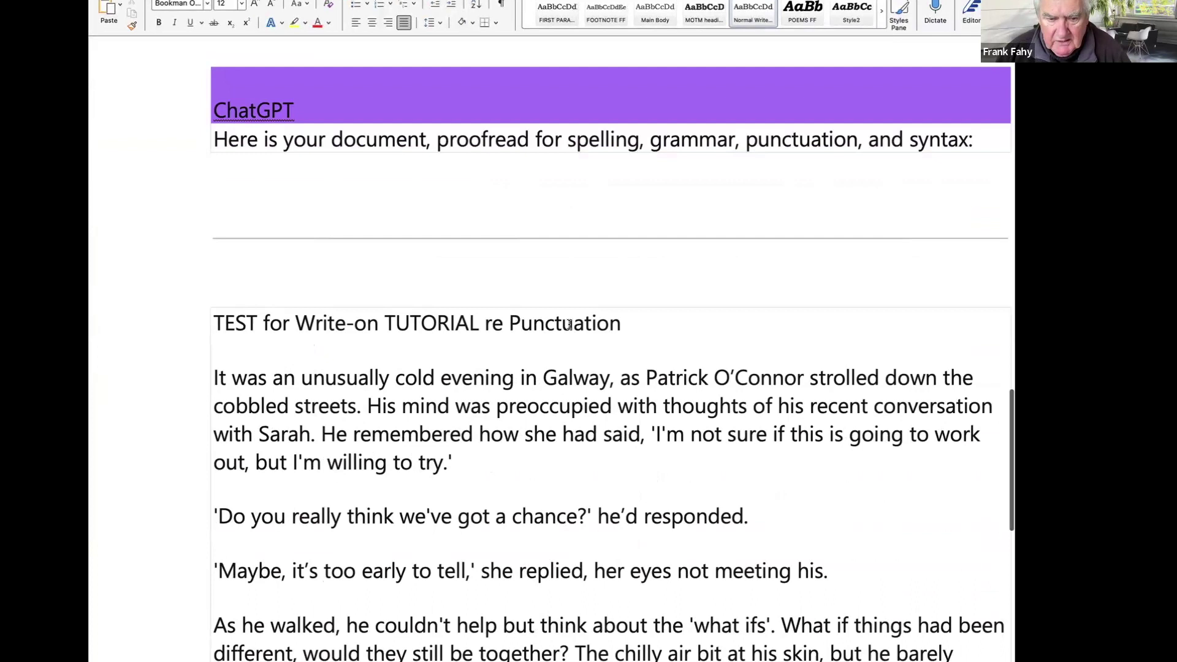
- Check the rest of the proofread passage against the original, comparing the dialogue between Patrick and Tom for missing commas and quote style
scroll(569, 325, down, 10)
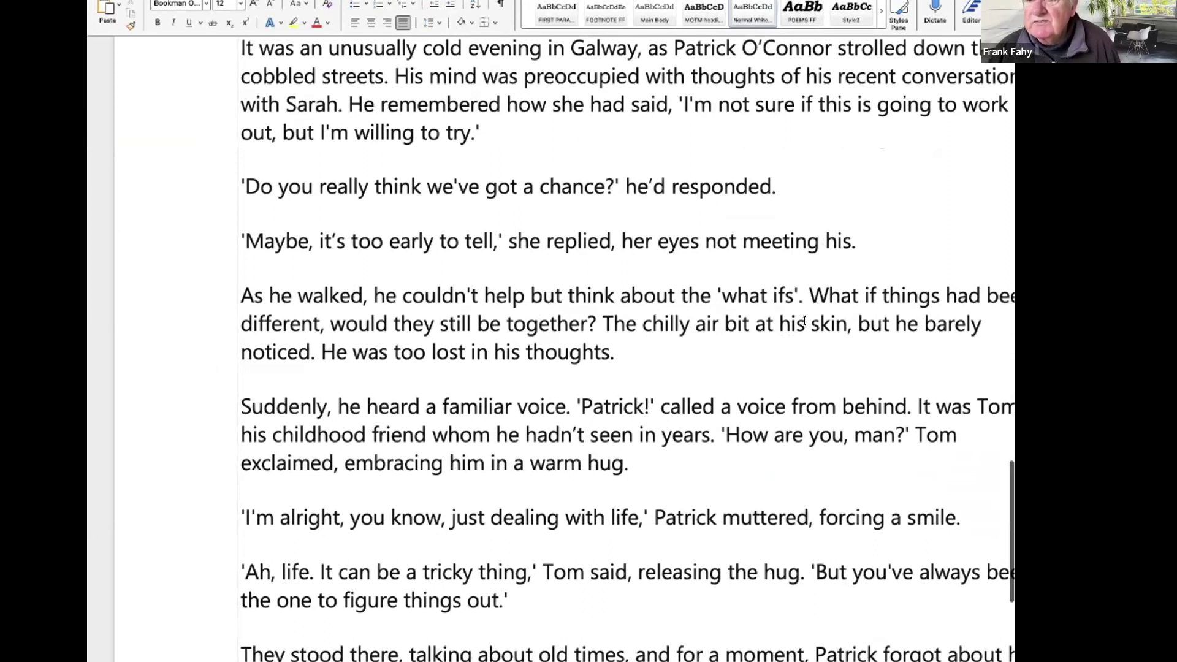
scroll(805, 321, right, 2)
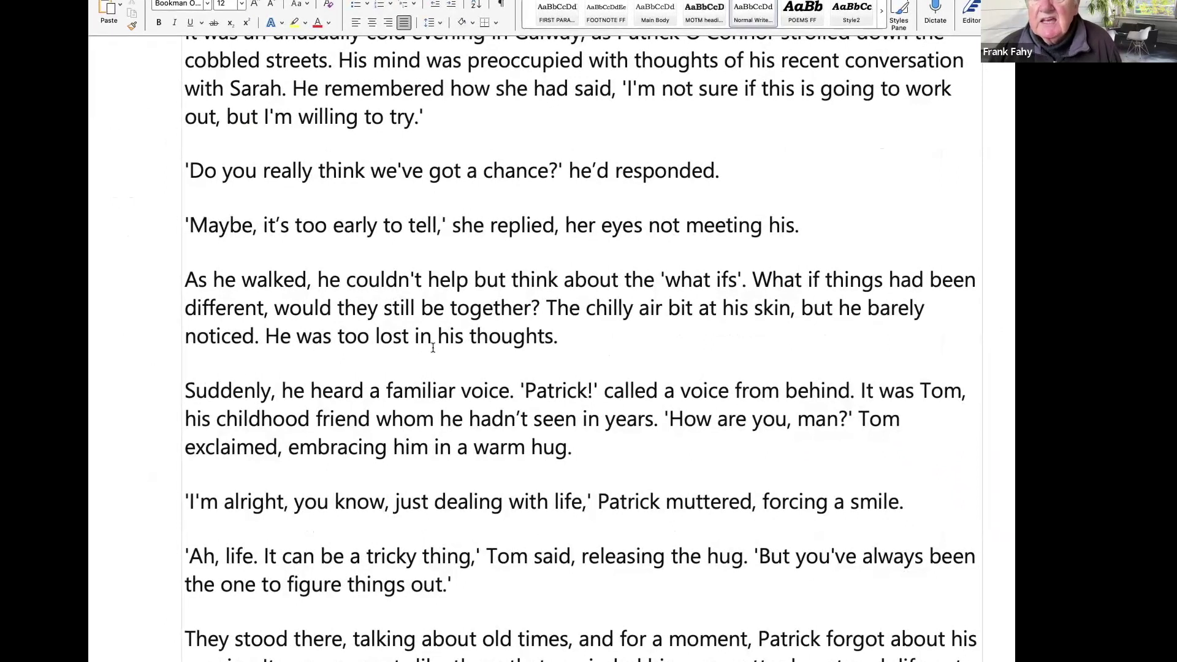
scroll(592, 341, down, 3)
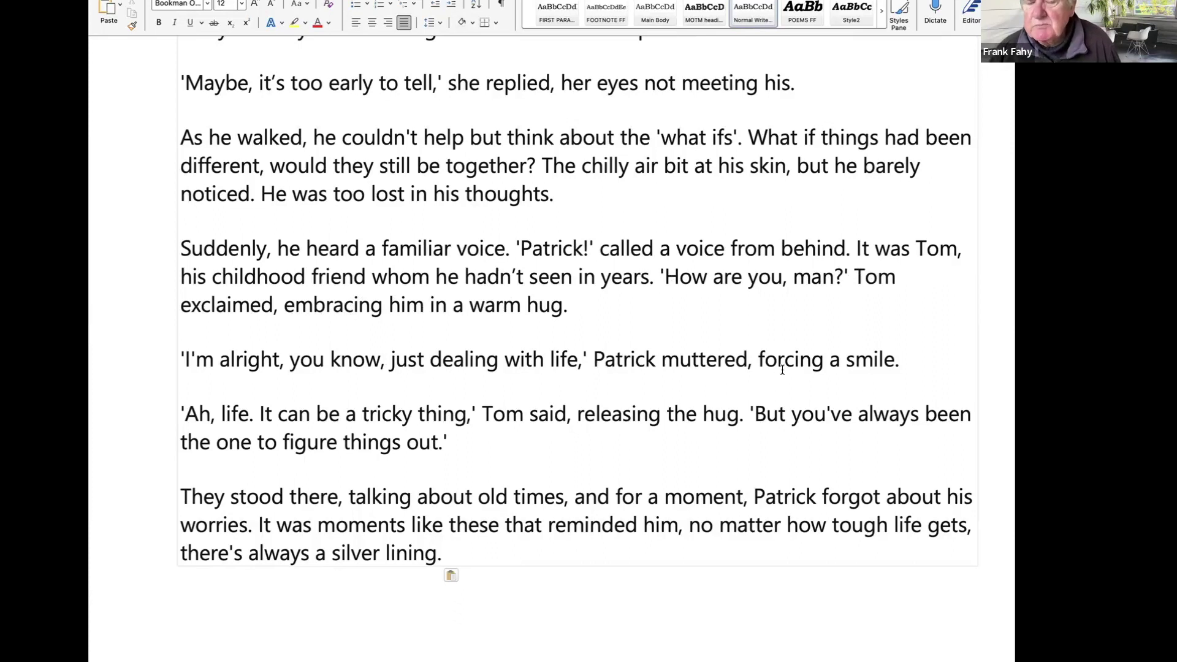
scroll(616, 378, up, 5)
scroll(616, 378, down, 20)
scroll(615, 378, up, 2)
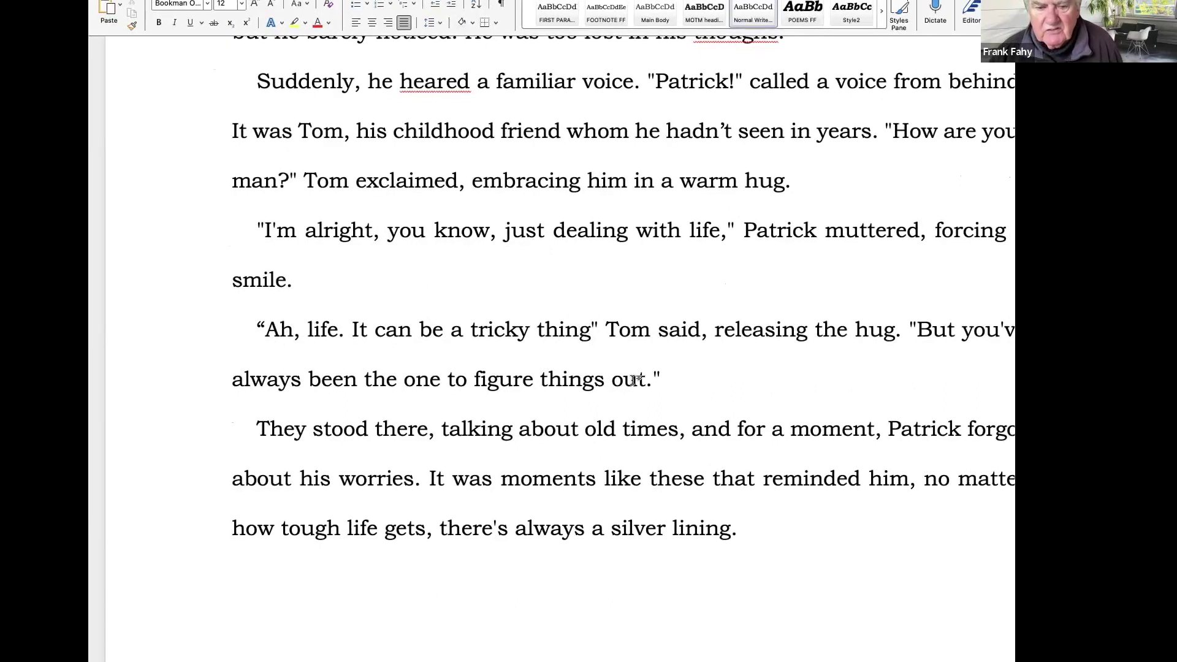
key(super+v)
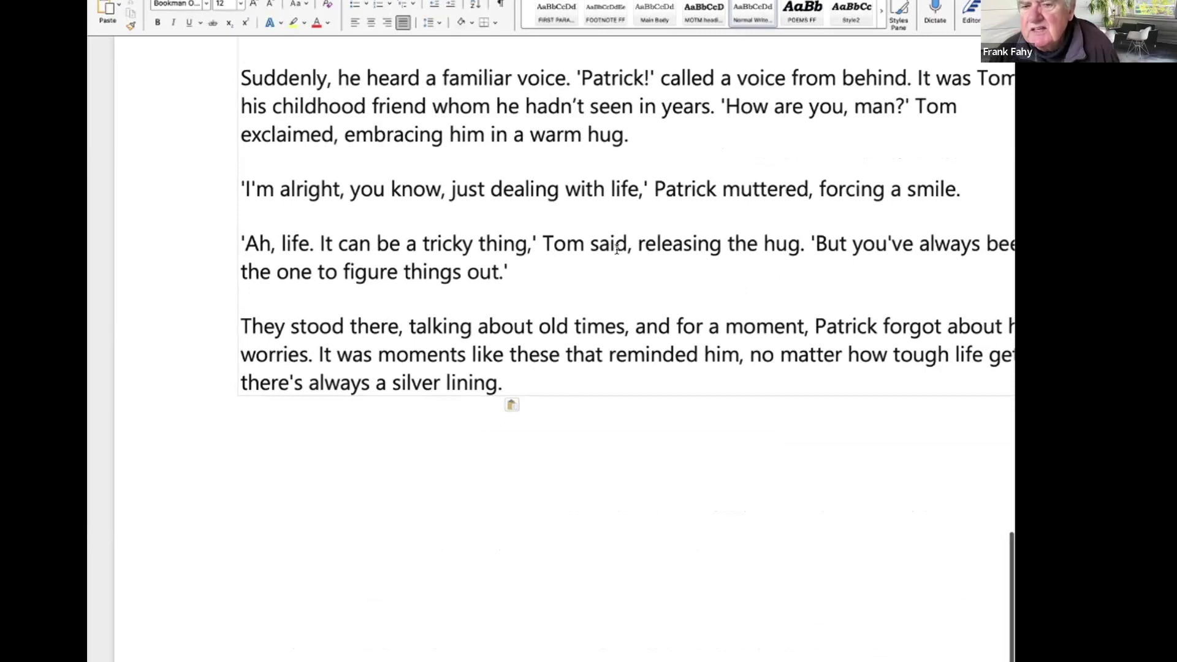
- Review the whole proofread passage once more, from its closing paragraph back to the heading and down through the dialogue
scroll(839, 274, right, 2)
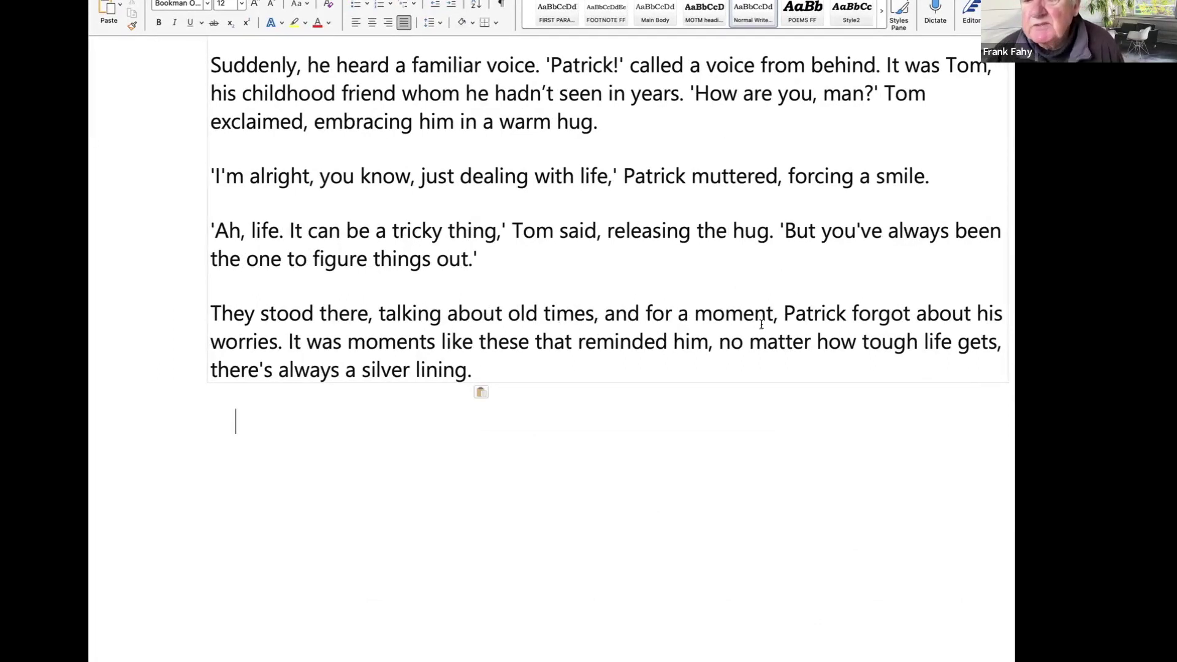
scroll(756, 348, right, 3)
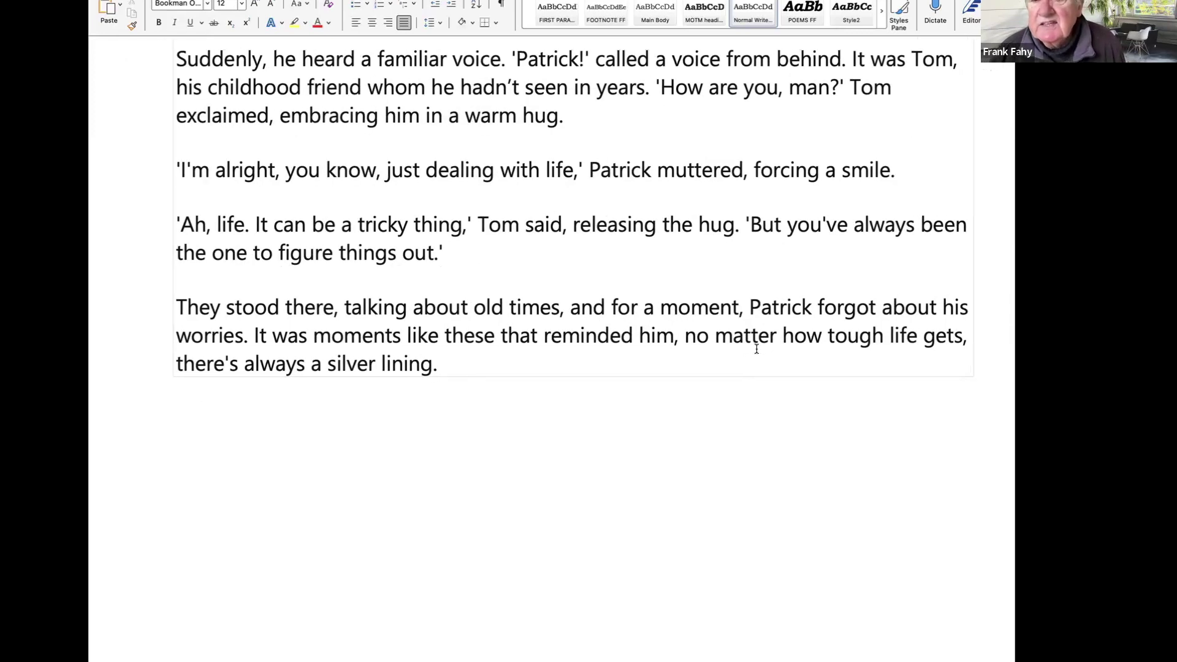
scroll(755, 346, right, 3)
scroll(754, 347, left, 3)
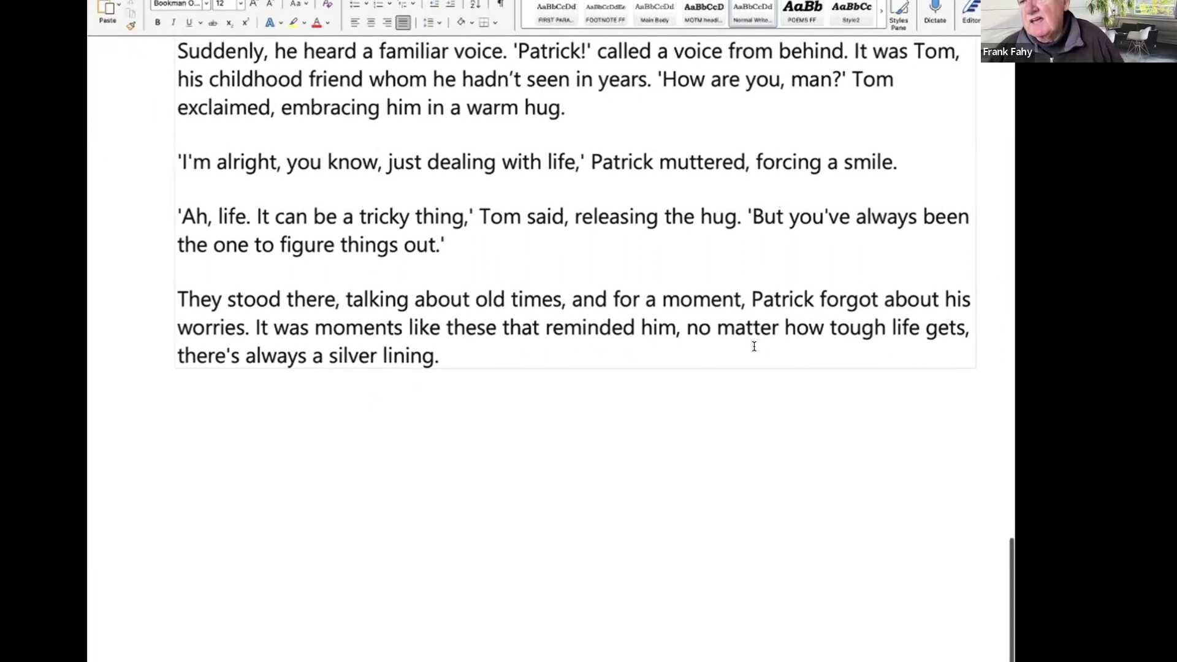
scroll(754, 346, up, 2)
scroll(754, 346, up, 10)
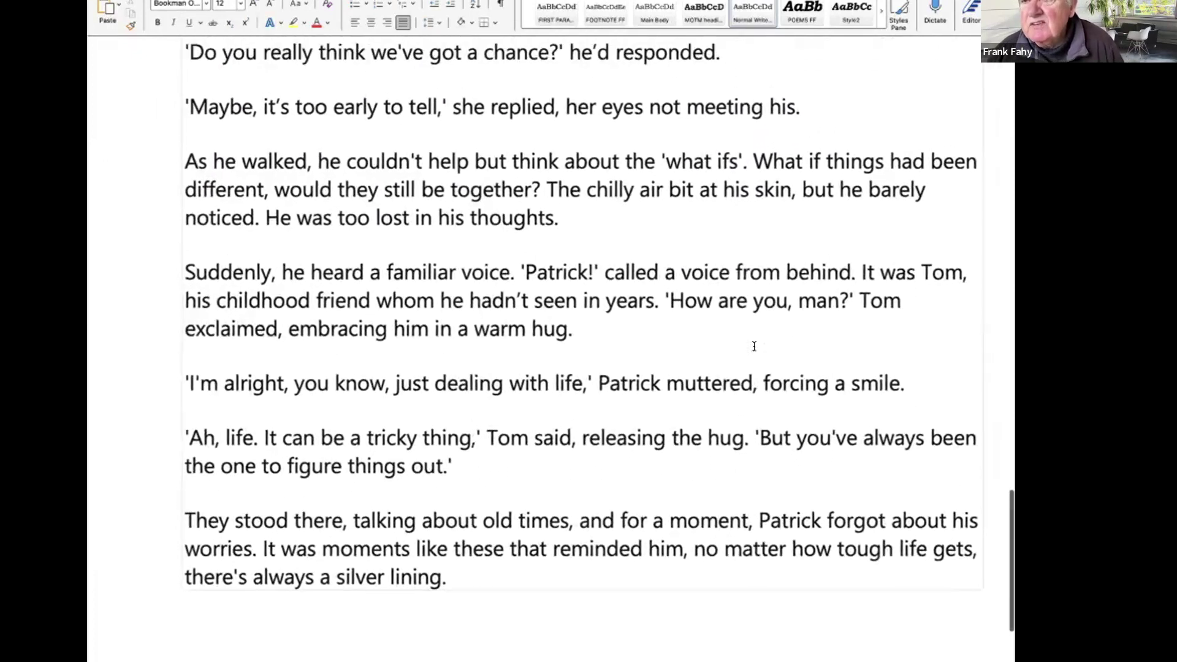
scroll(754, 346, up, 3)
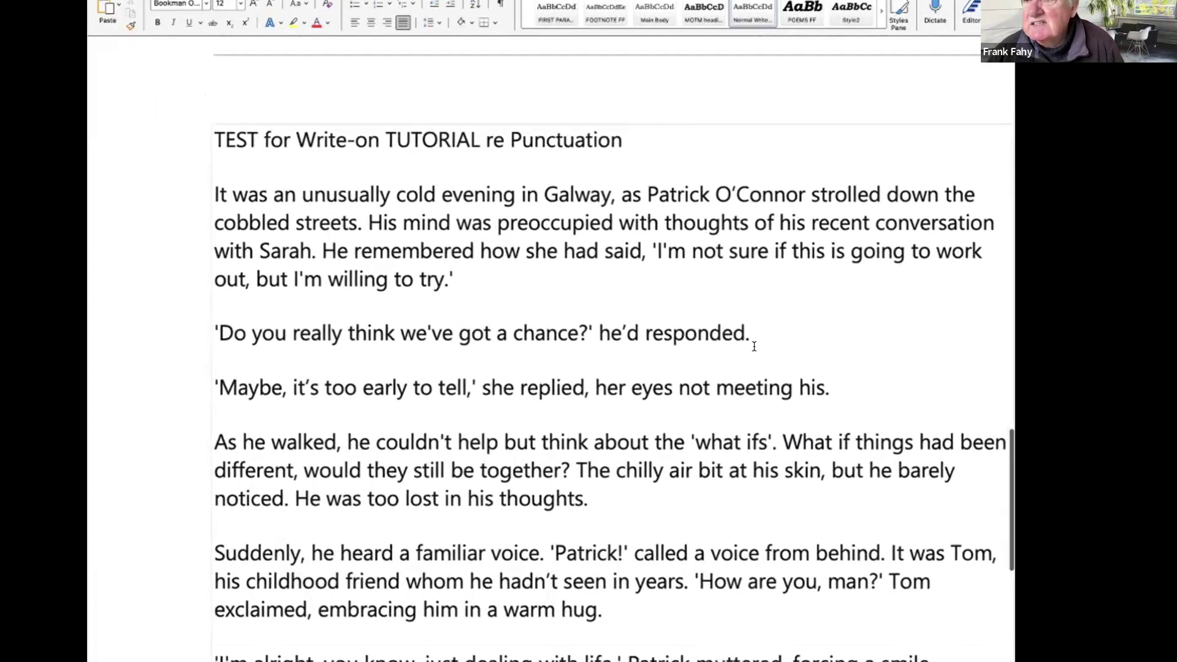
scroll(755, 346, down, 4)
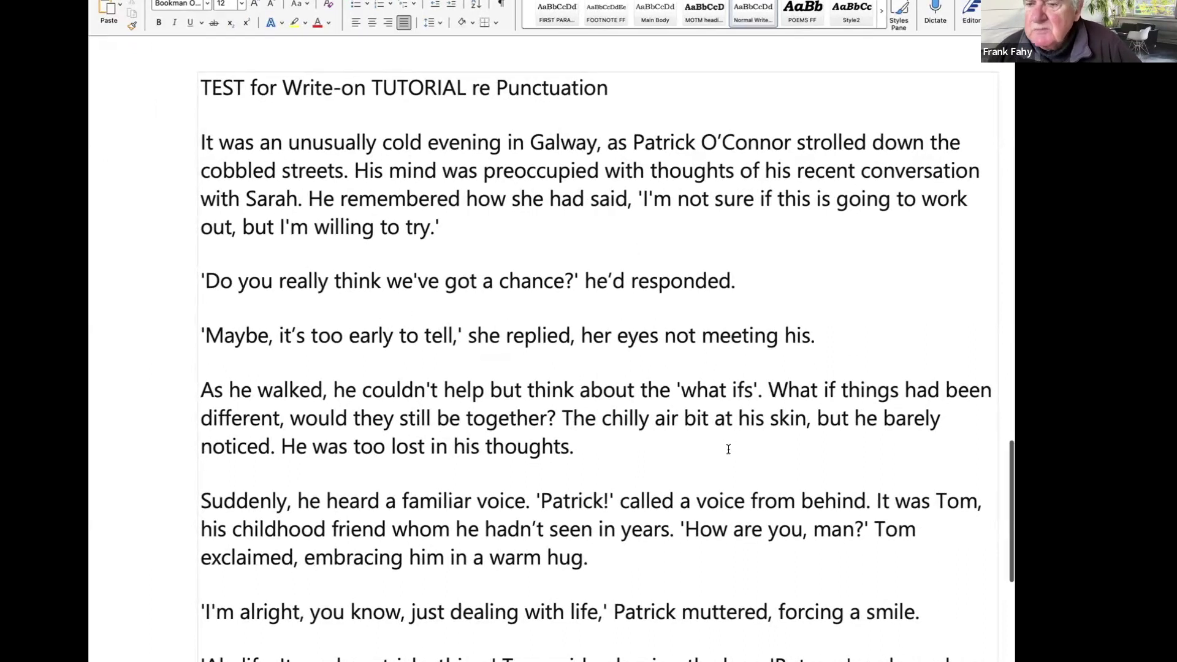
scroll(726, 449, down, 1)
scroll(718, 417, down, 1)
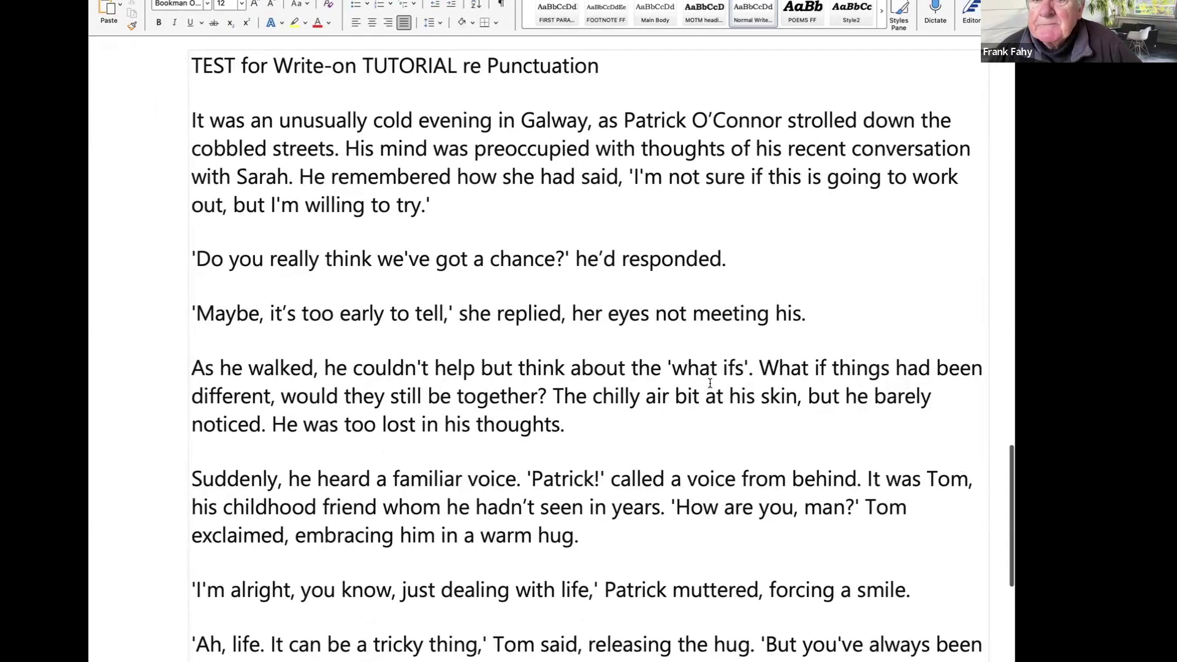
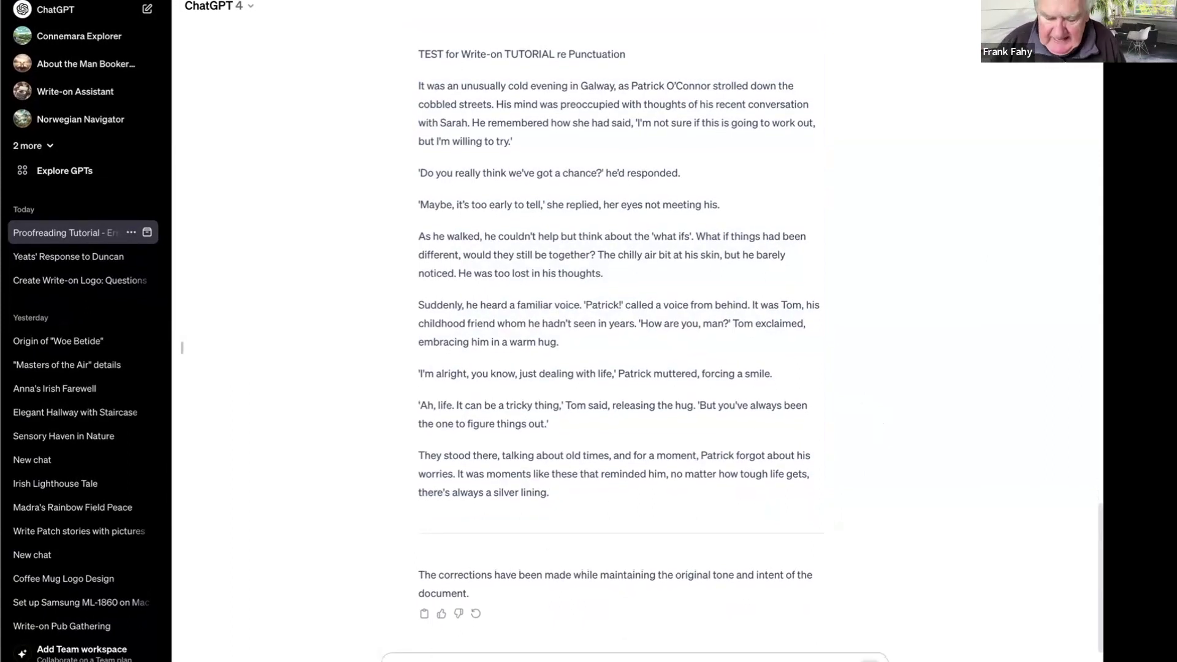
- Switch to ChatGPT and send the message "Okay. Thank you very much for that. It was brilliant. Tell me what you know about me."
key(super+v)
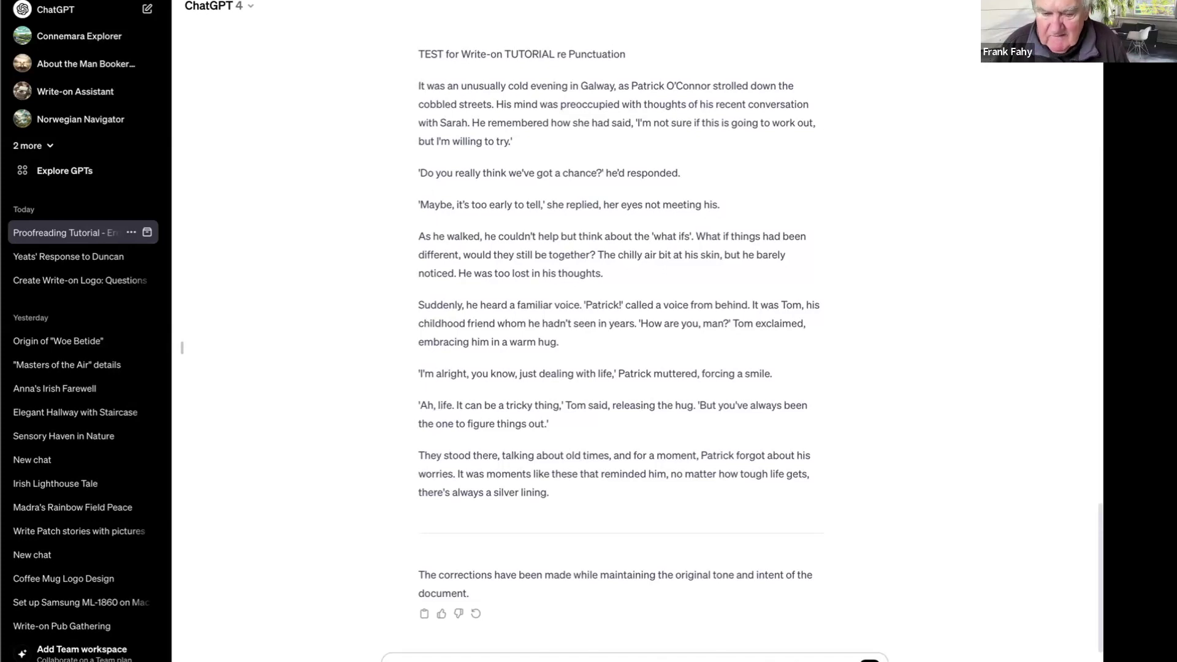
key(Return)
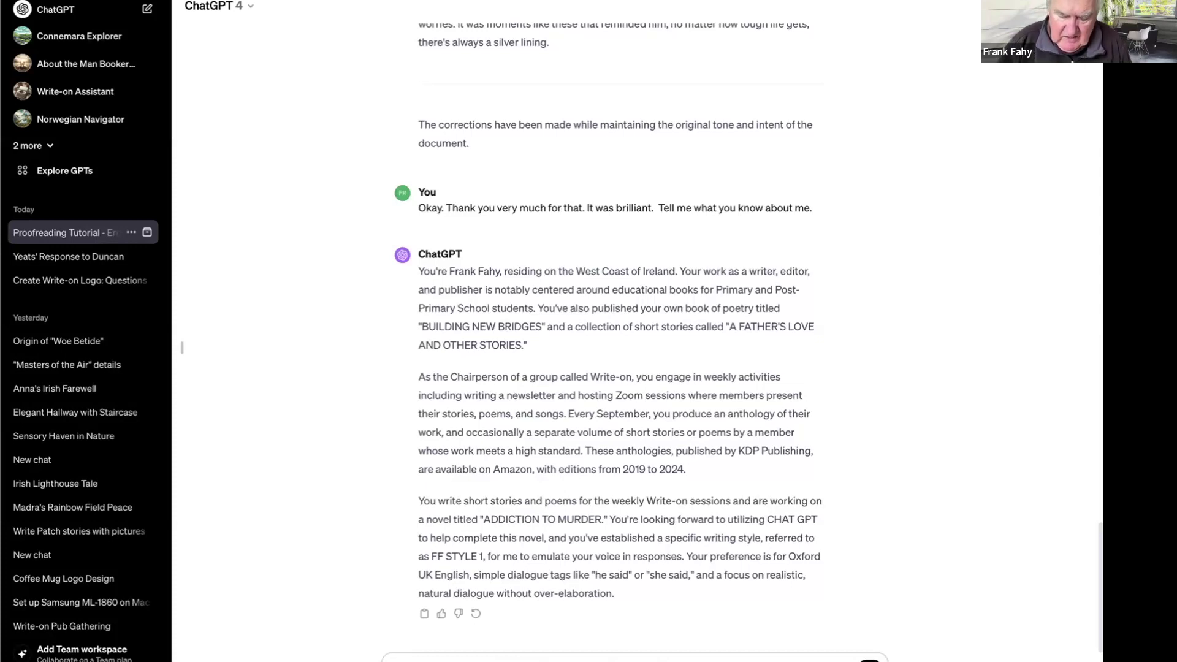
- Send the expert Copyeditor prompt for an ornate style with metaphors and similes, followed by the test passage, and read through the rewritten version
key(super+v)
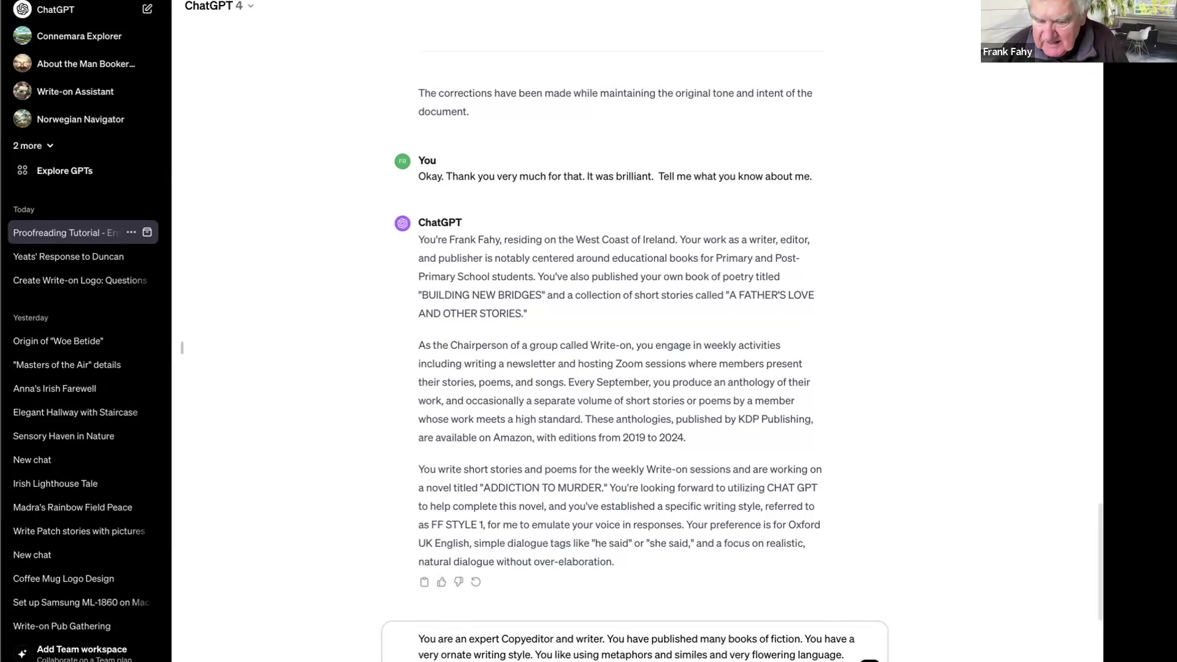
right_click(808, 584)
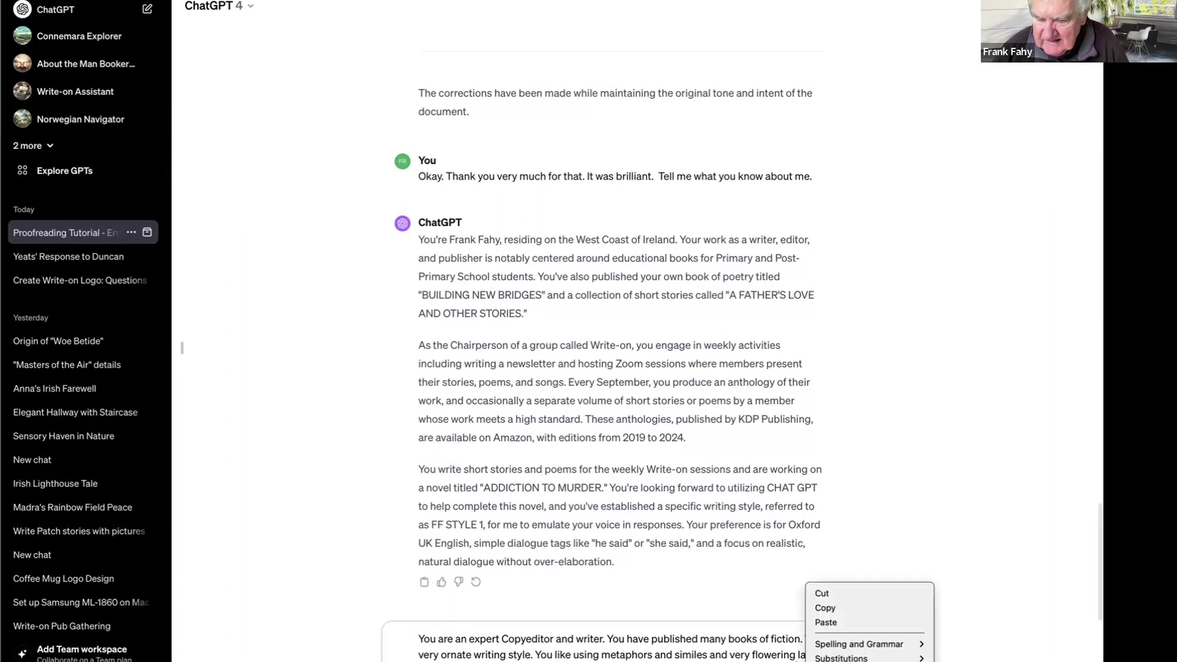
click(855, 622)
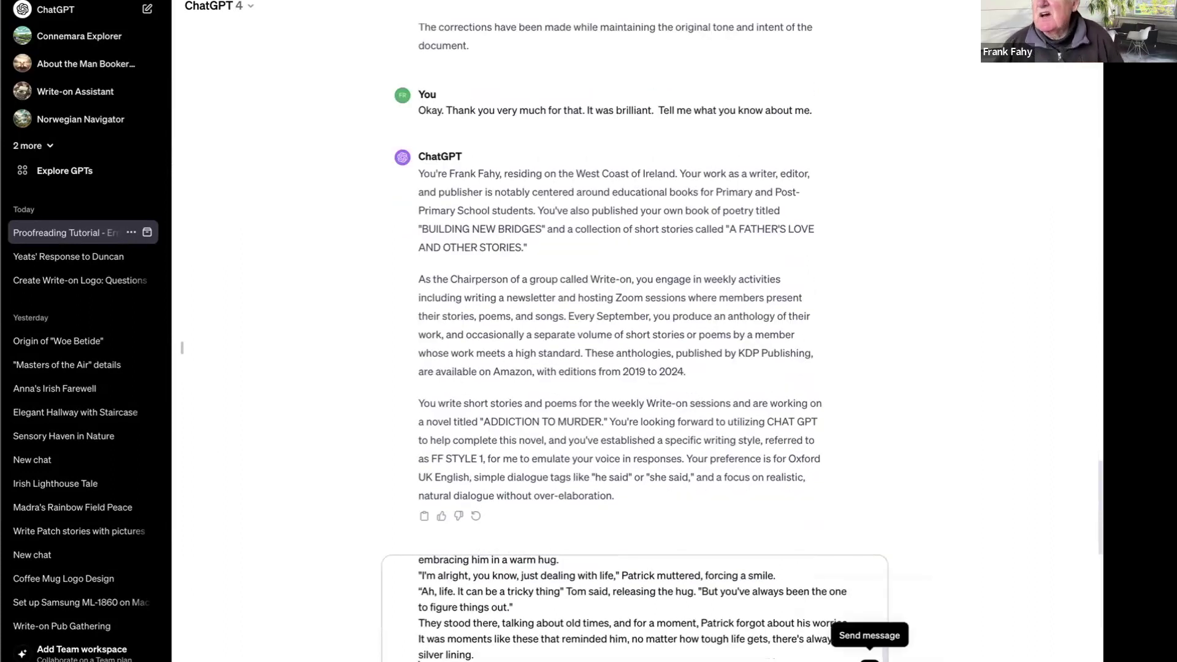
click(869, 660)
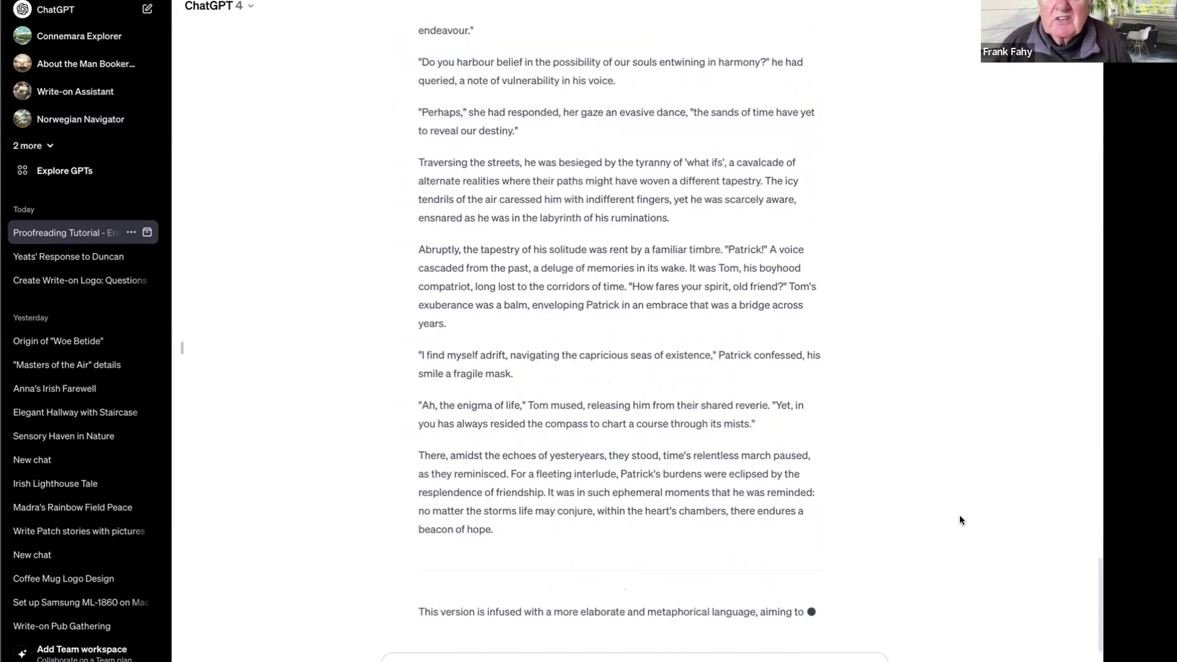
scroll(855, 354, up, 5)
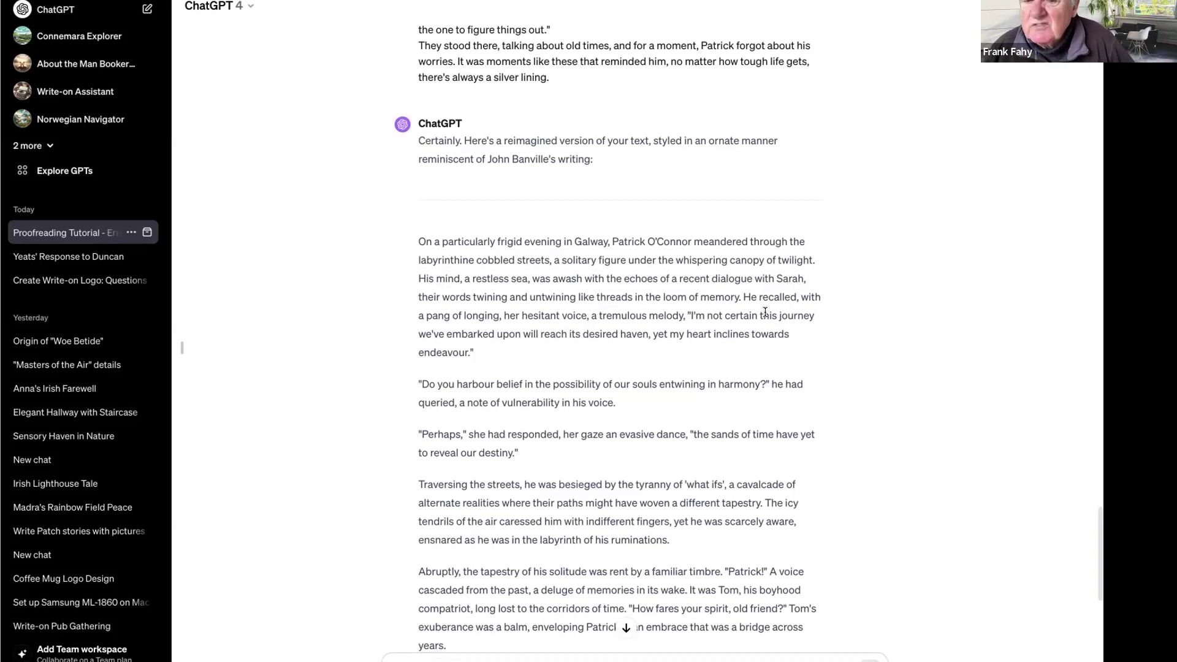
scroll(764, 313, down, 5)
scroll(765, 314, up, 1)
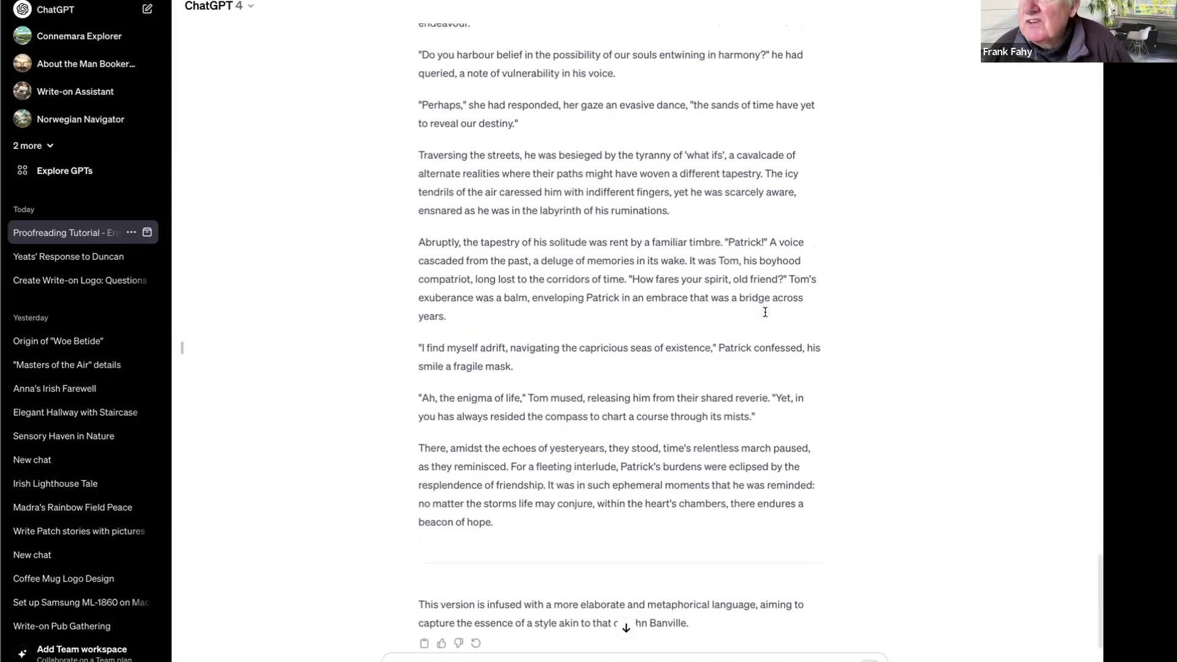